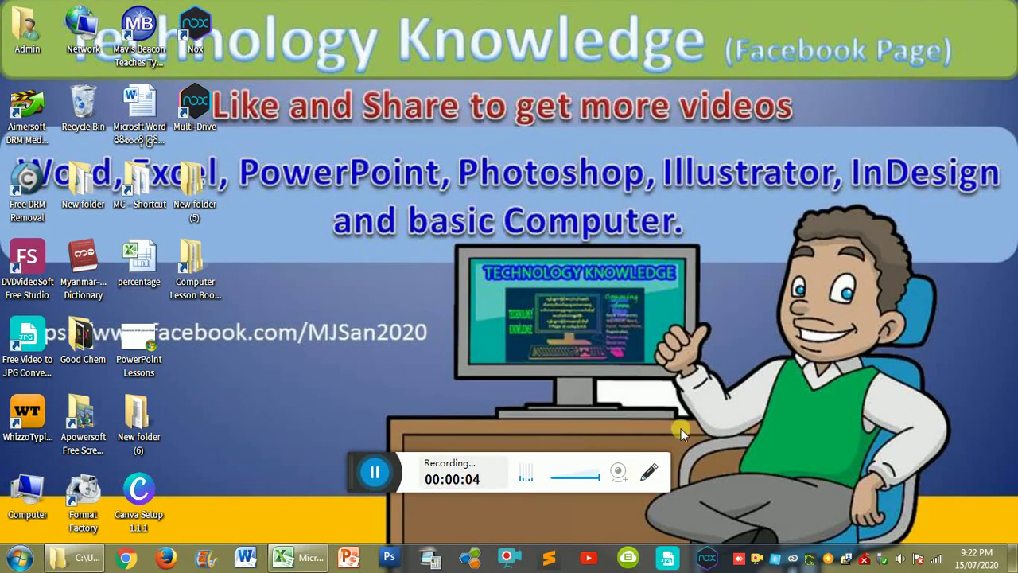
Refresh the desktop from its right-click menu
right_click(535, 204)
click(570, 248)
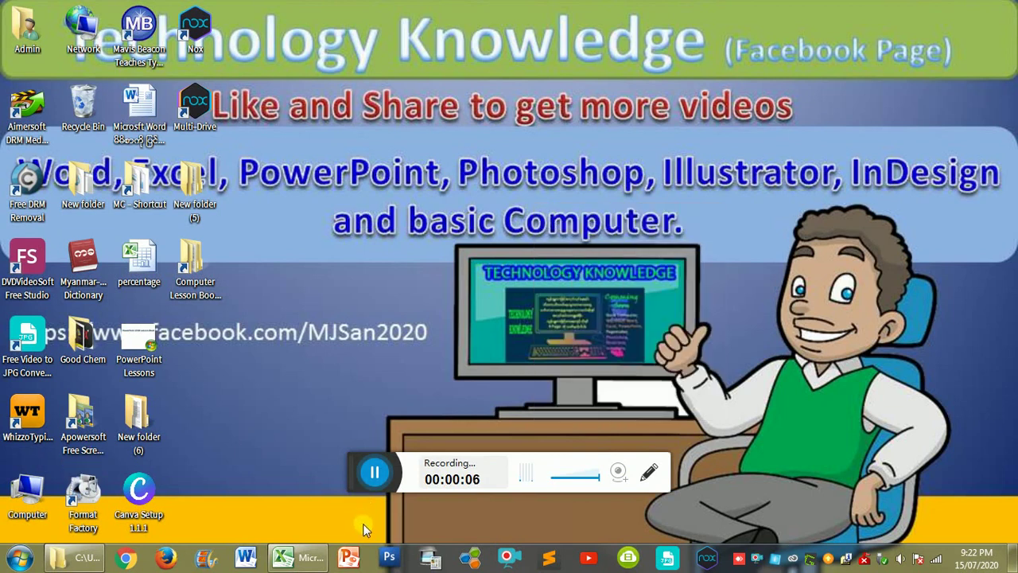
drag(370, 480, 694, 522)
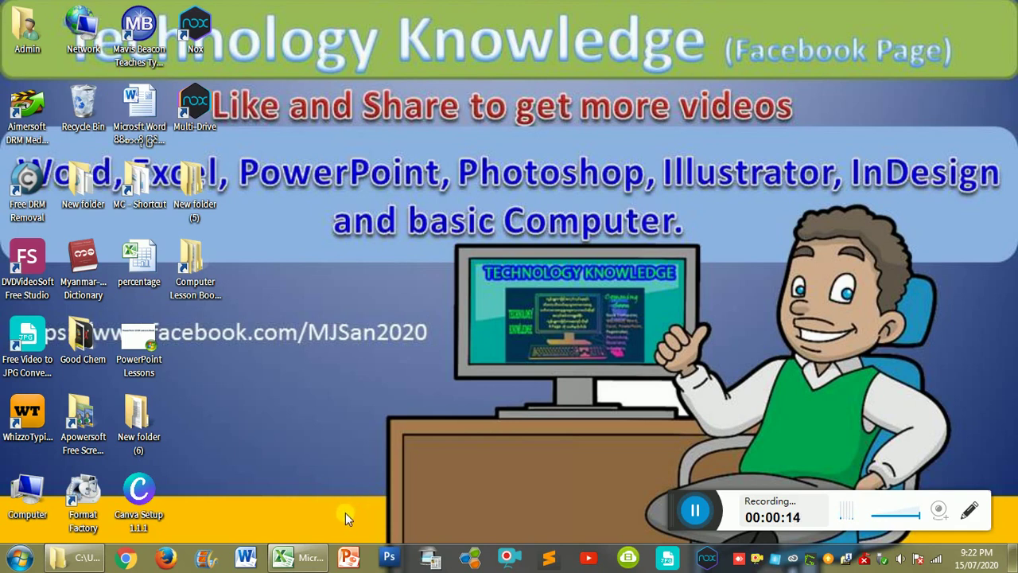
Restore the 'For filter' workbook, scroll Sheet1 (2) to the top and insert a blank Sheet2
click(290, 559)
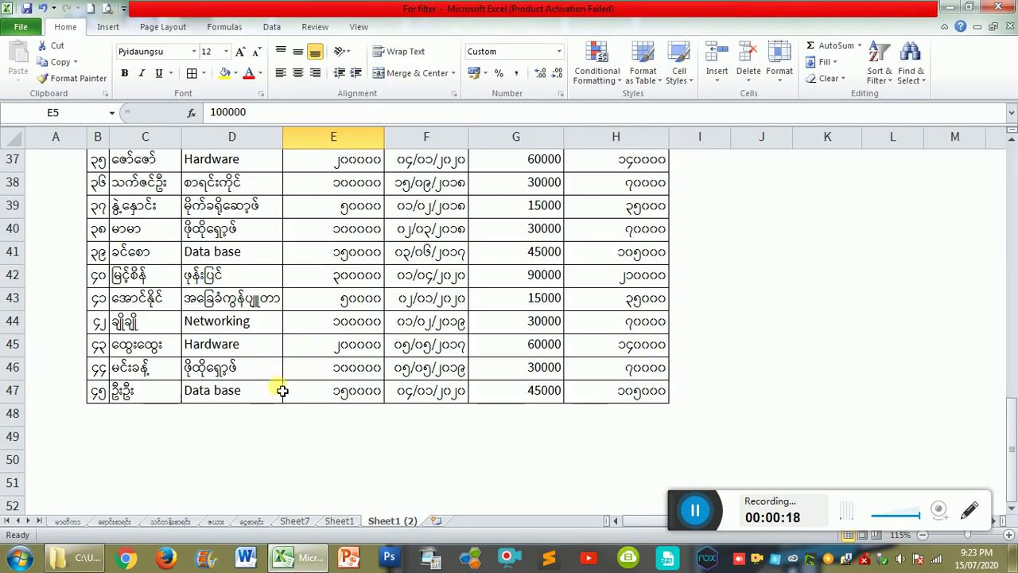
click(412, 398)
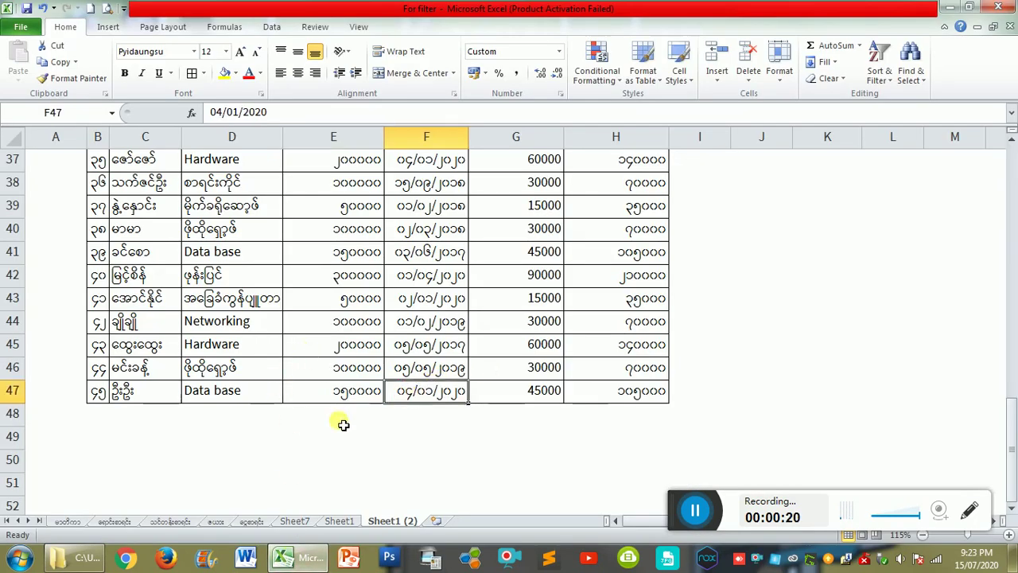
scroll(337, 421, up, 4)
scroll(302, 441, up, 3)
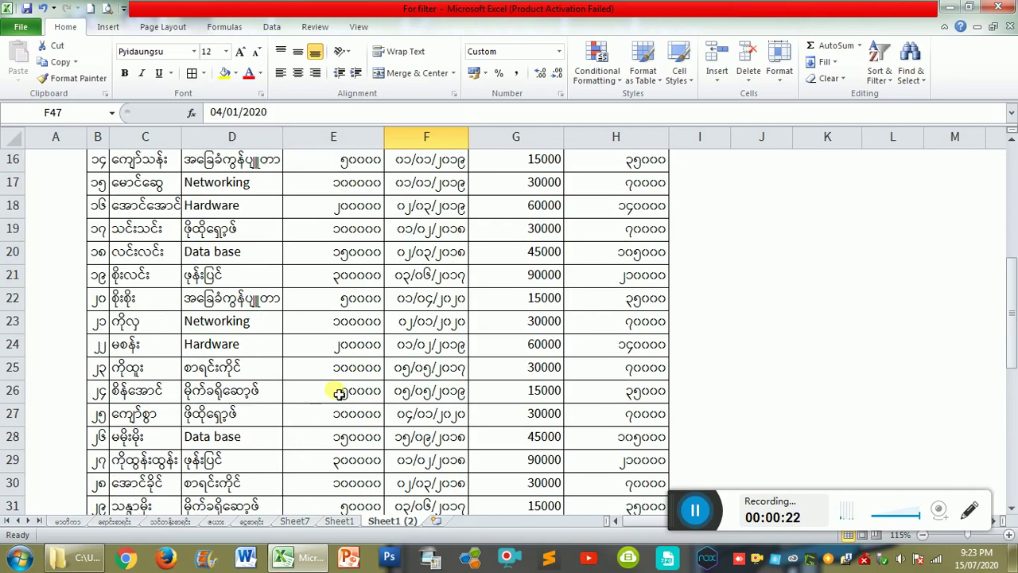
scroll(338, 392, up, 5)
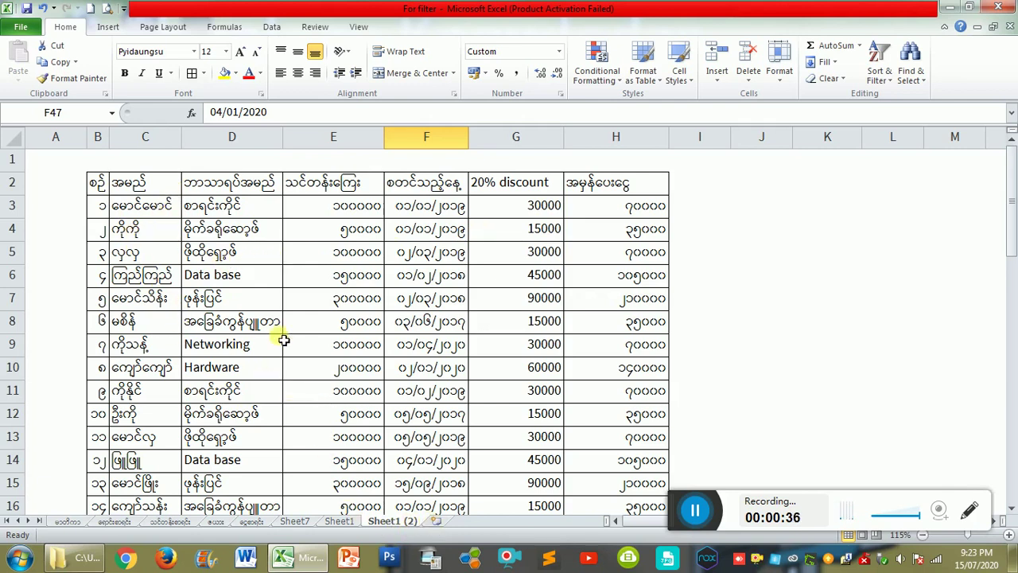
click(436, 521)
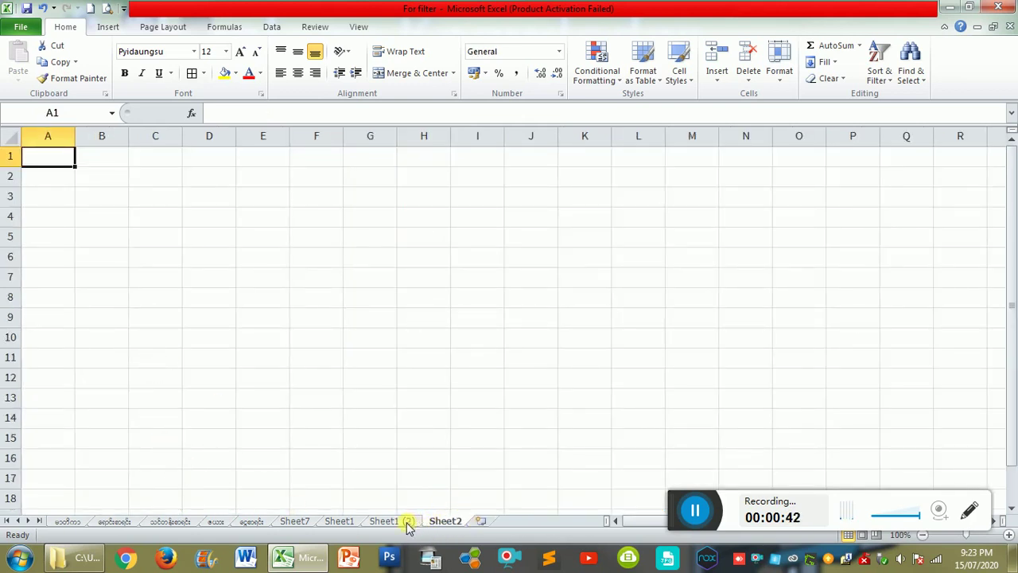
Select fee cell E3 on Sheet1 (2), check empty Sheet2, and return to the course table
click(407, 522)
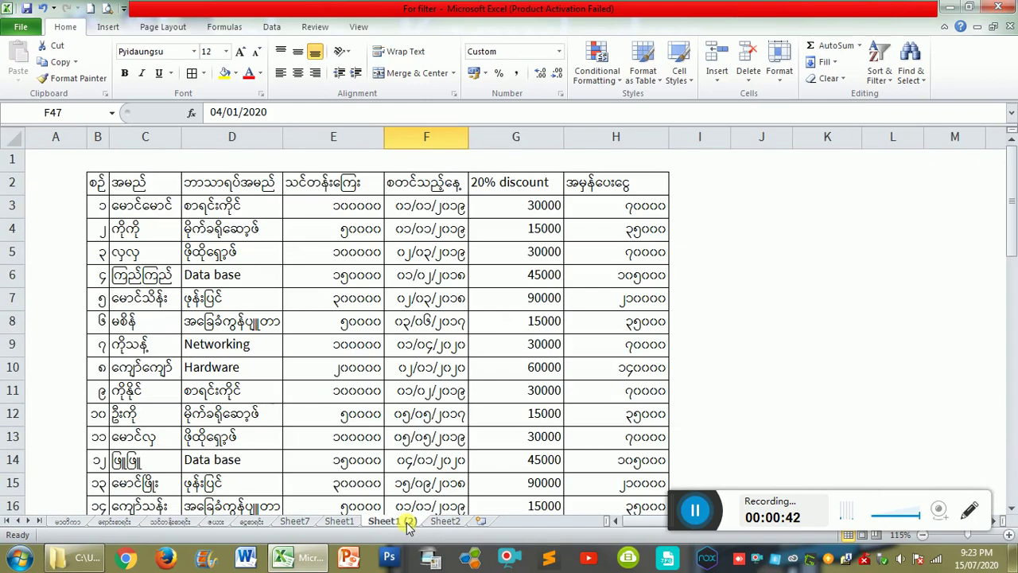
click(359, 215)
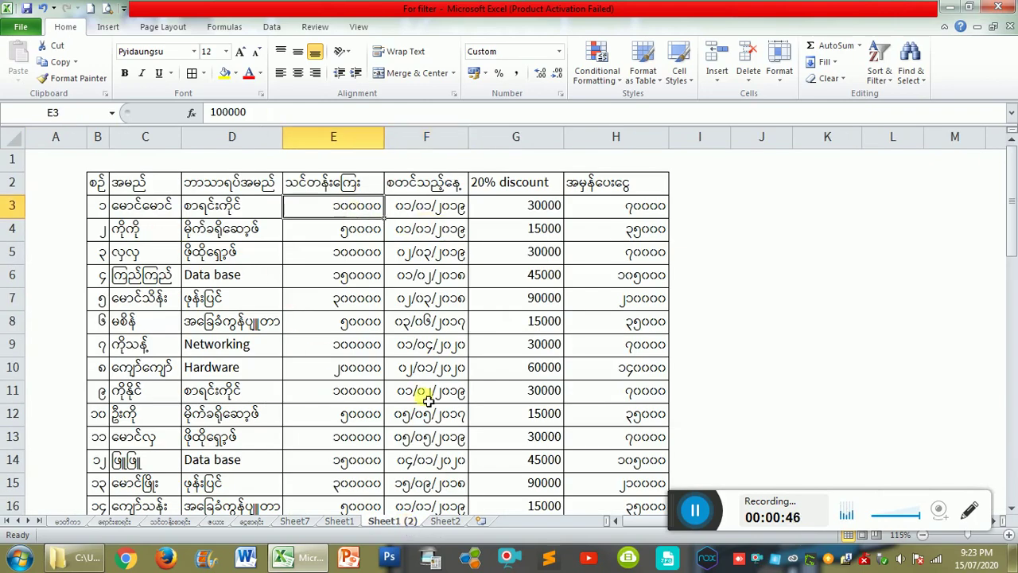
click(442, 521)
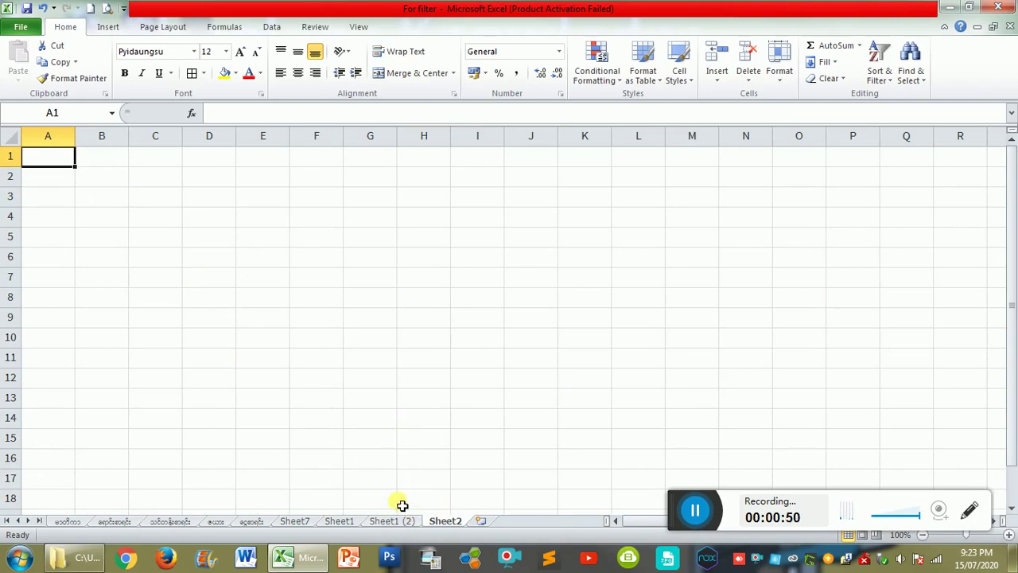
click(392, 521)
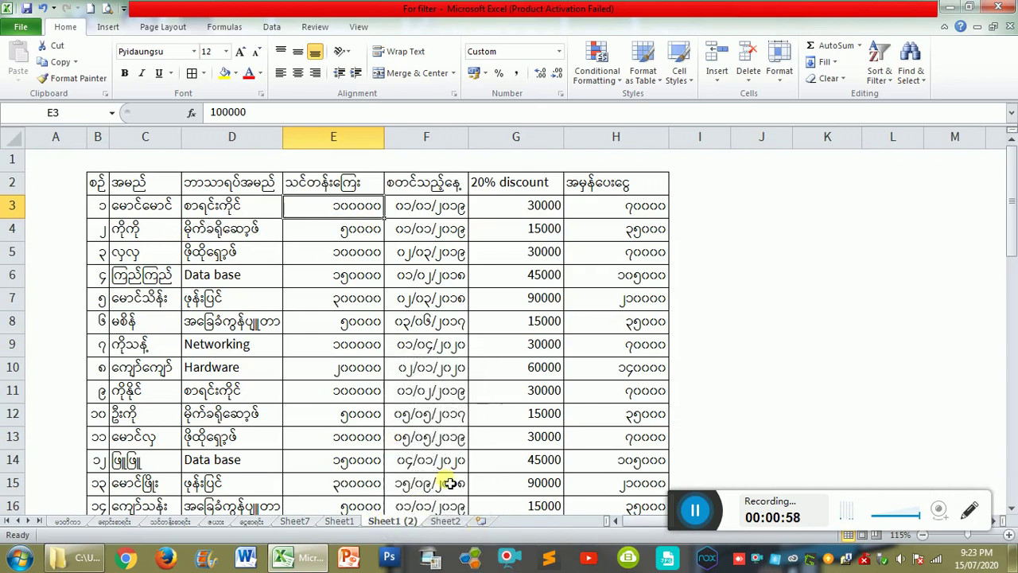
Colour the Sheet1 (2) tab red
right_click(392, 521)
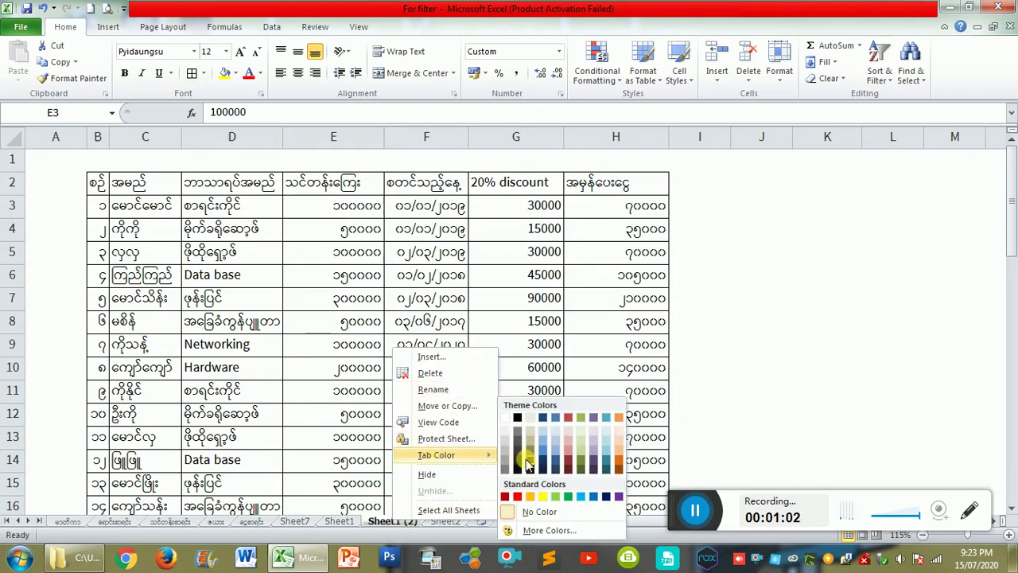
click(470, 519)
click(455, 521)
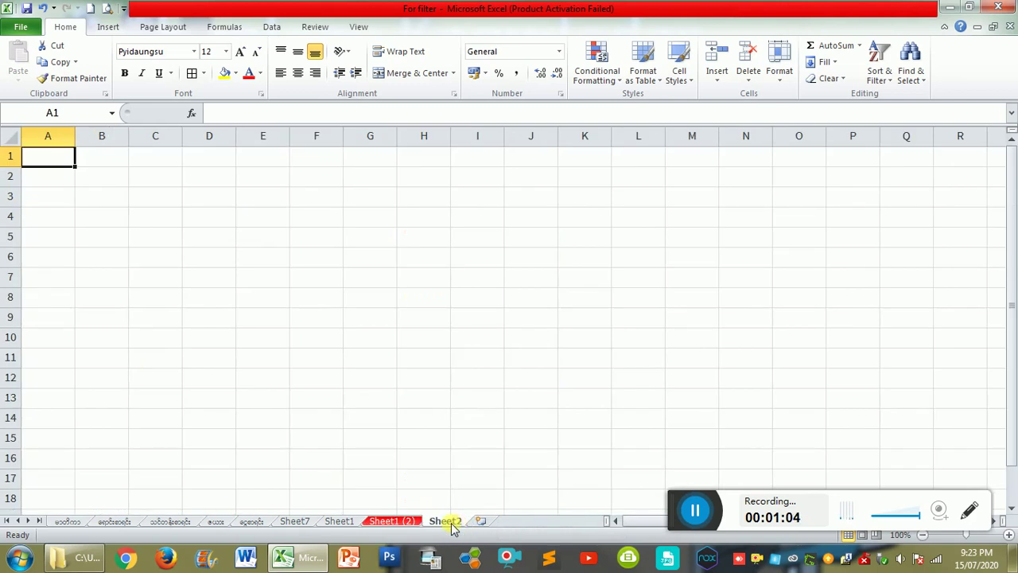
Colour the Sheet2 tab light green and finish on the blank Sheet2
right_click(452, 521)
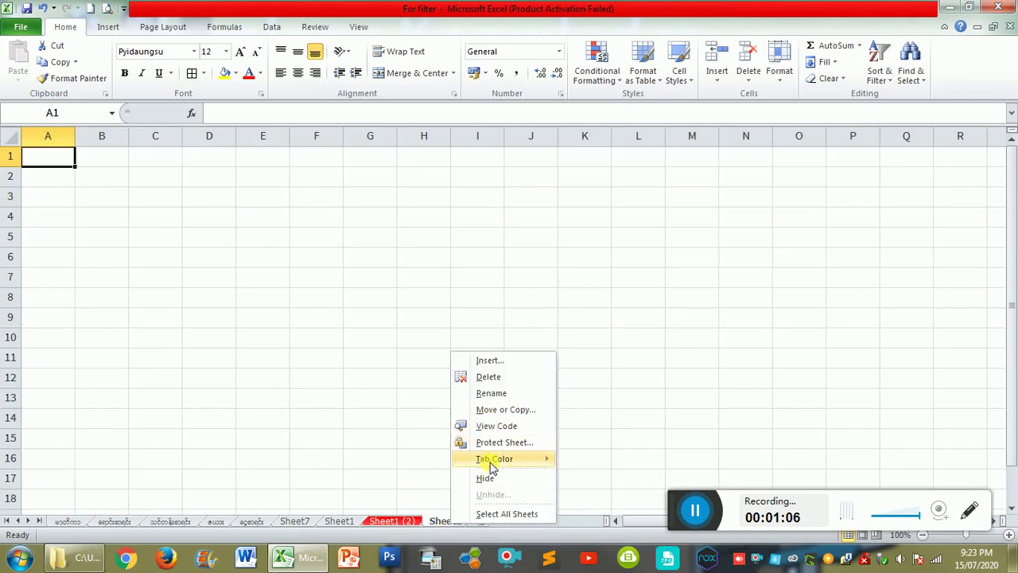
mouse_move(525, 461)
click(626, 499)
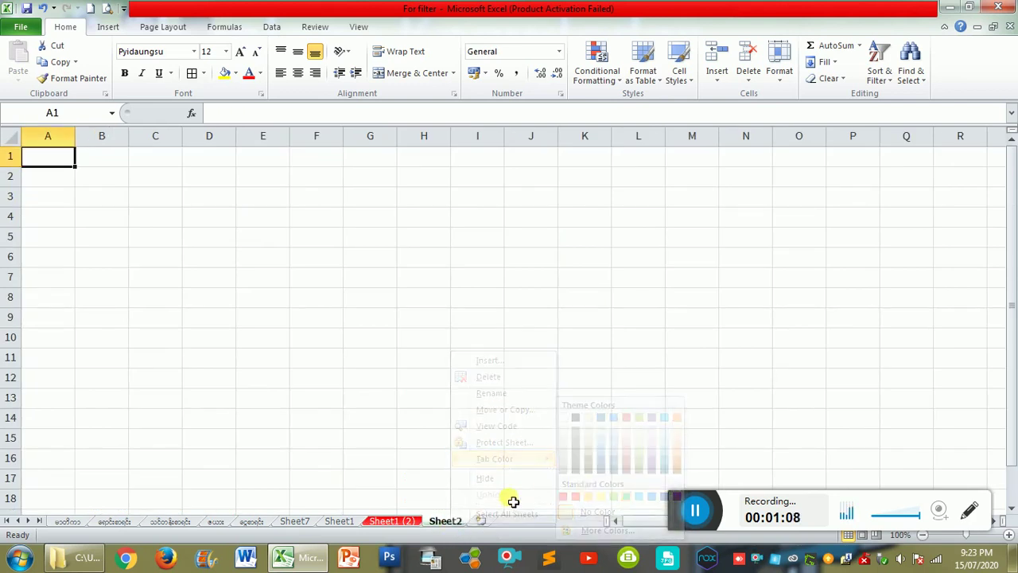
click(391, 521)
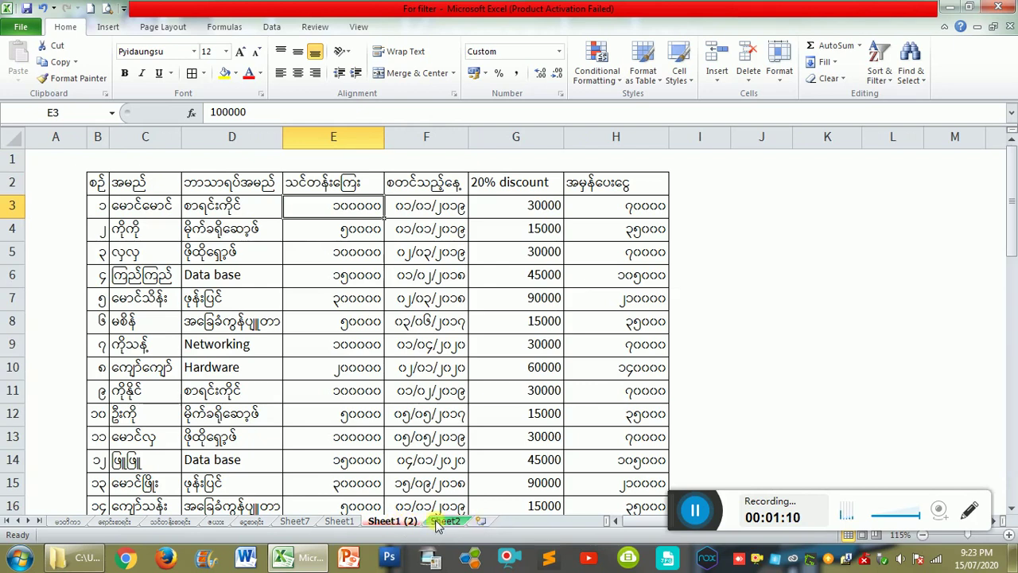
click(442, 522)
click(401, 523)
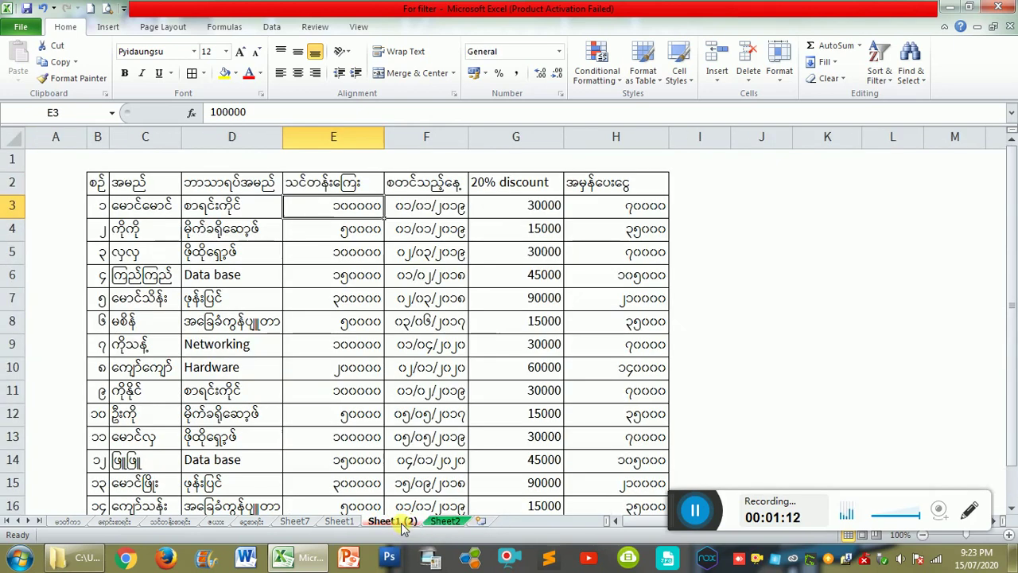
click(446, 522)
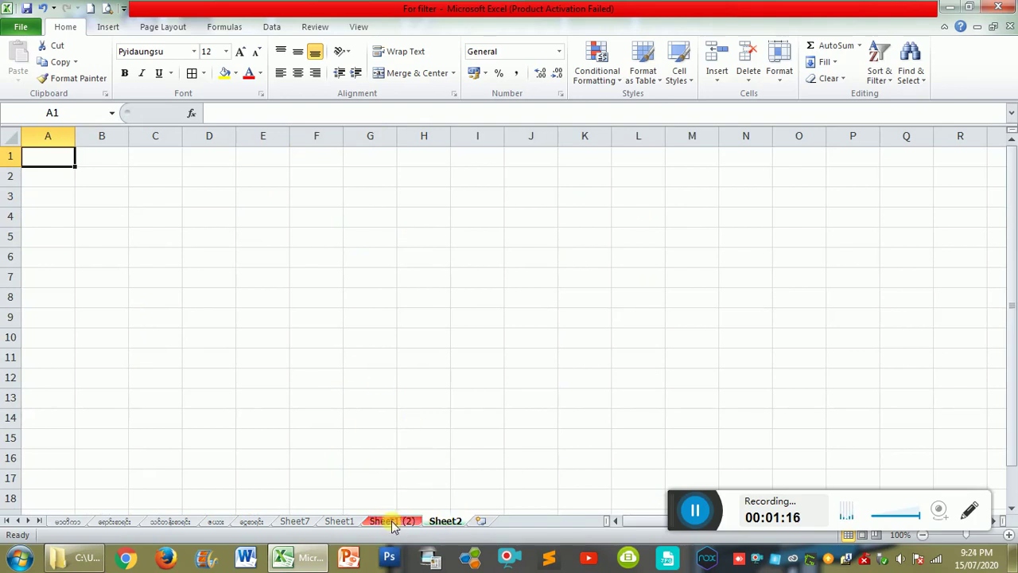
Enter ='Sheet1 (2)'!B2 in Sheet2 cell B2 to show the first table heading
click(110, 180)
click(354, 241)
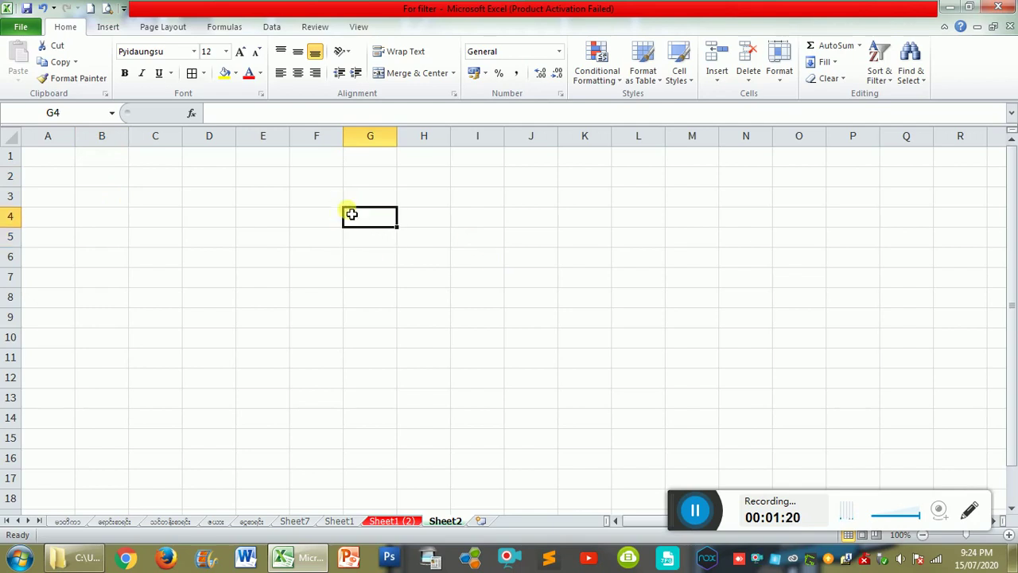
click(101, 179)
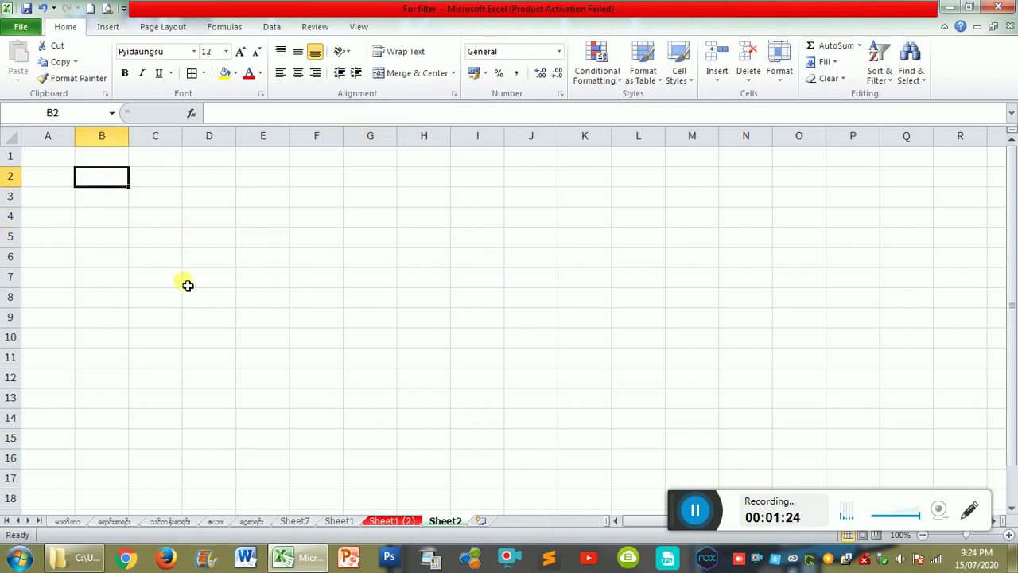
text(=)
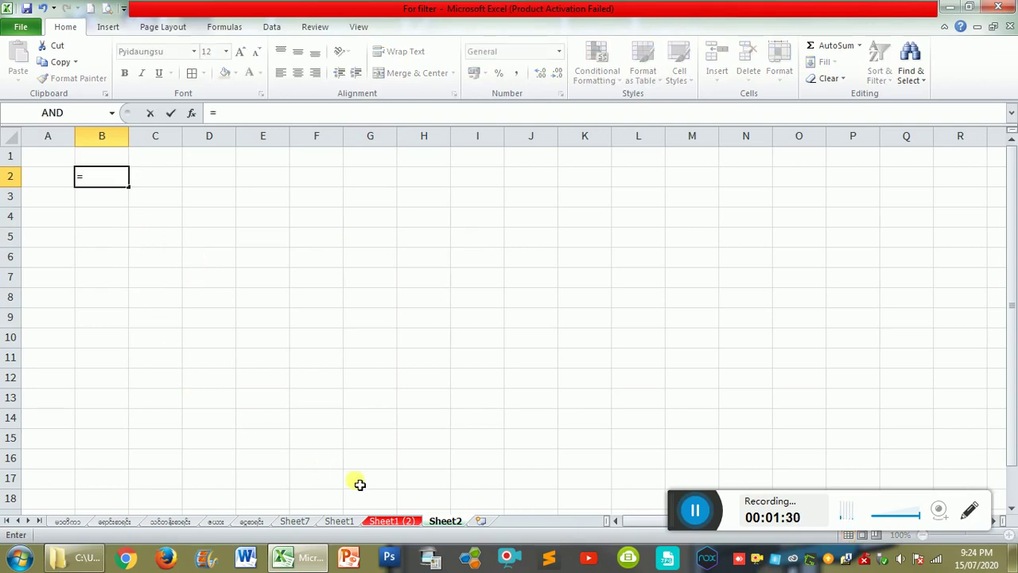
click(437, 522)
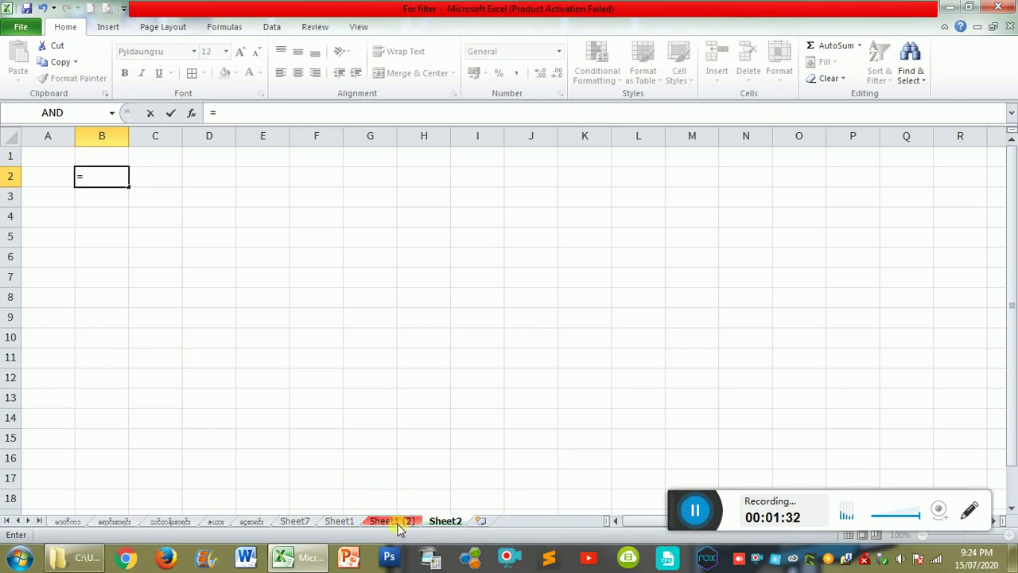
click(398, 523)
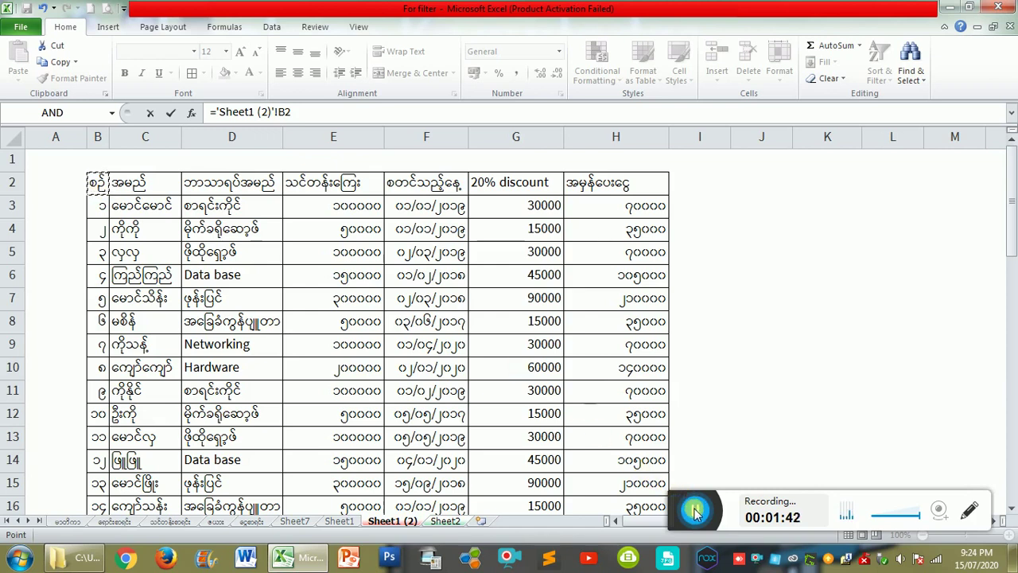
drag(678, 509, 334, 474)
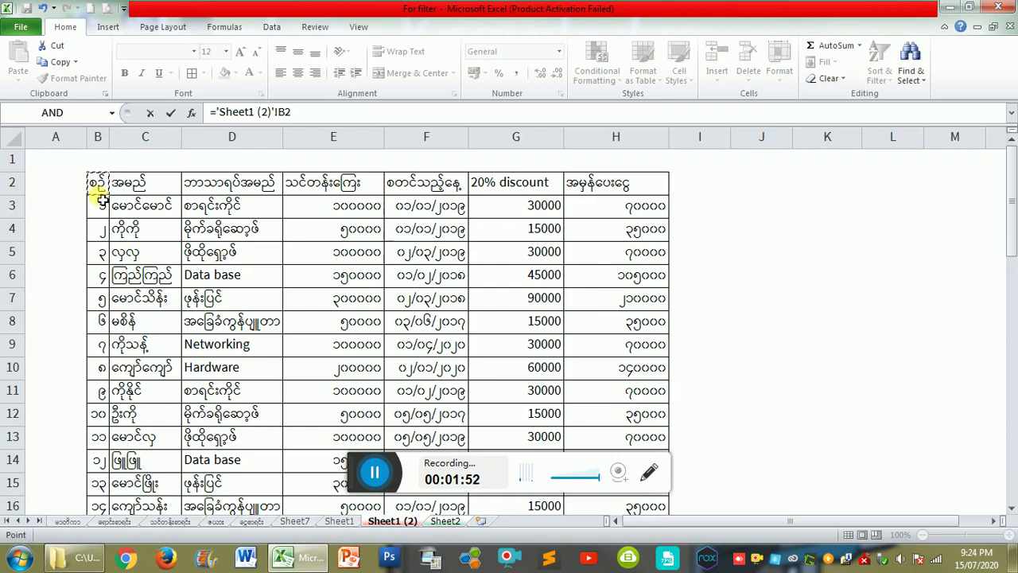
key(Return)
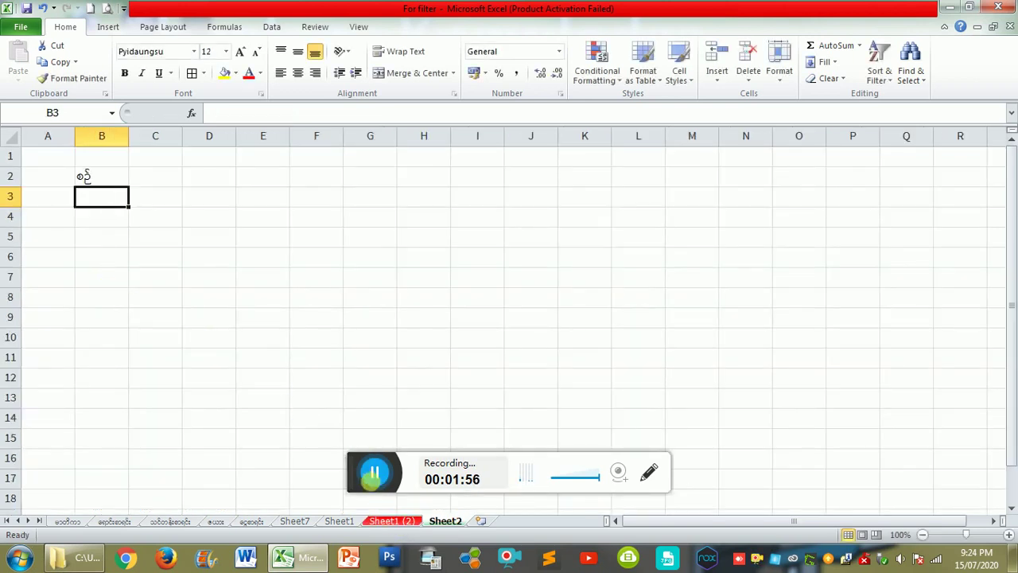
drag(362, 471, 744, 469)
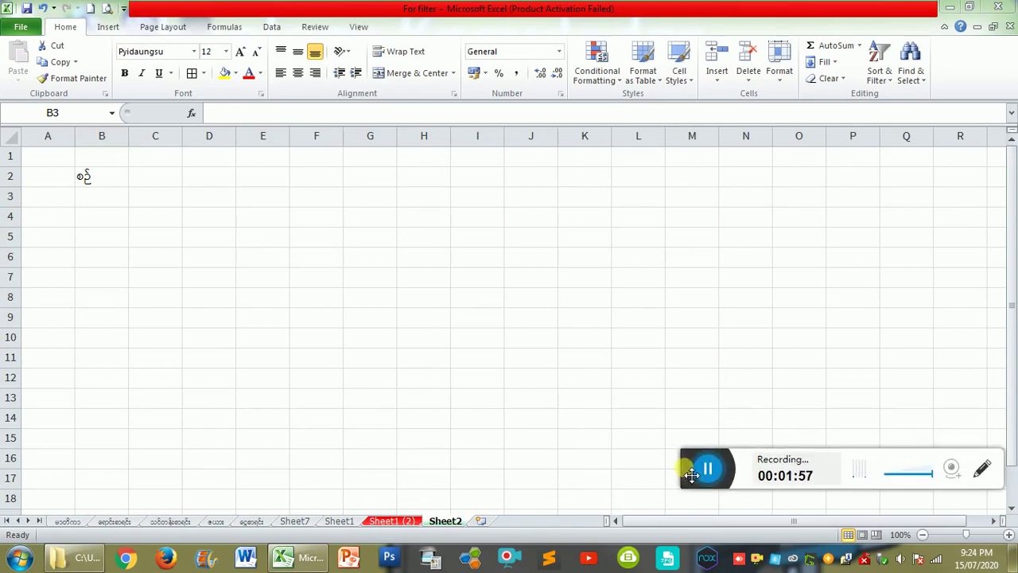
click(387, 523)
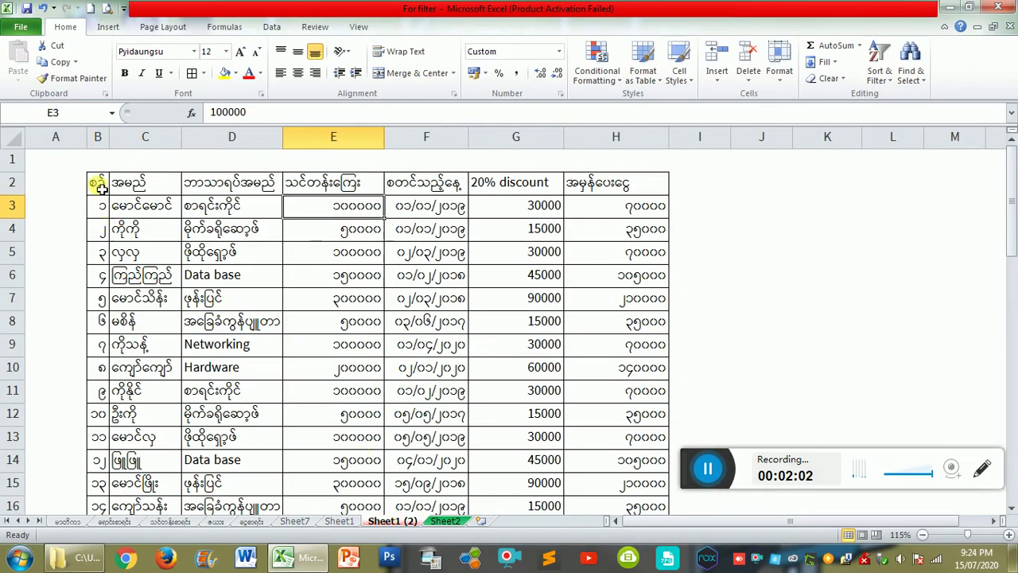
click(449, 525)
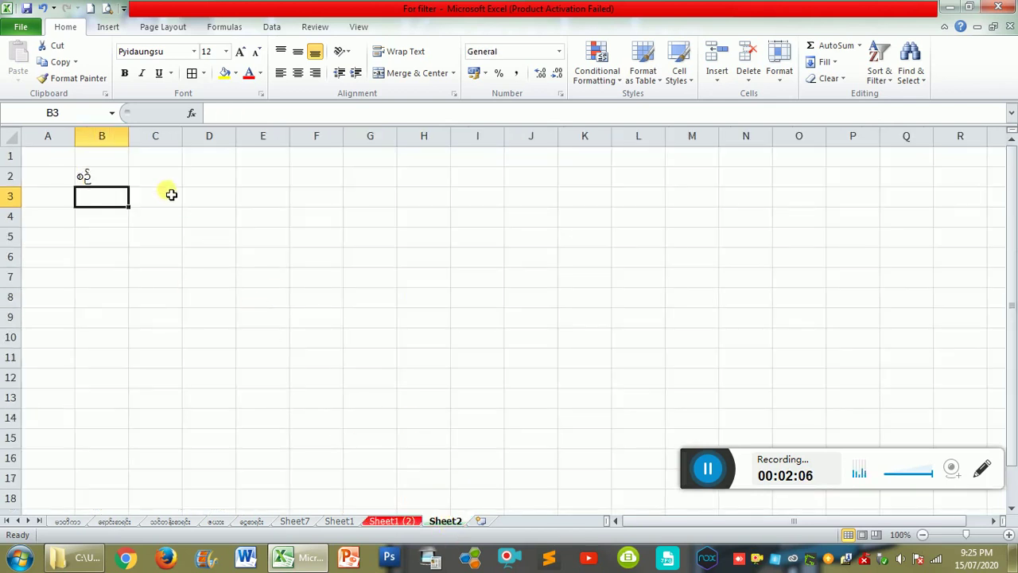
click(104, 186)
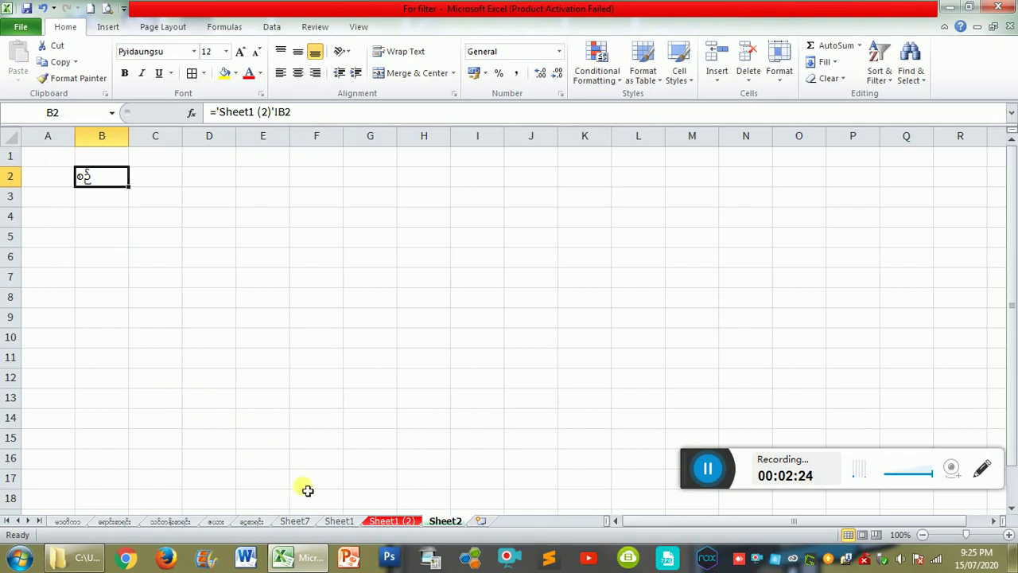
click(385, 522)
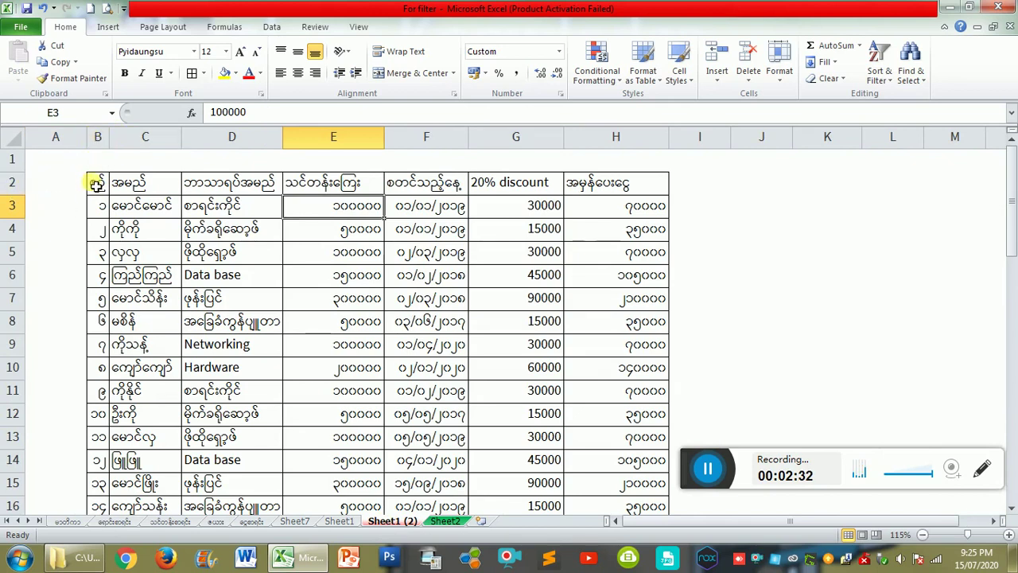
click(444, 521)
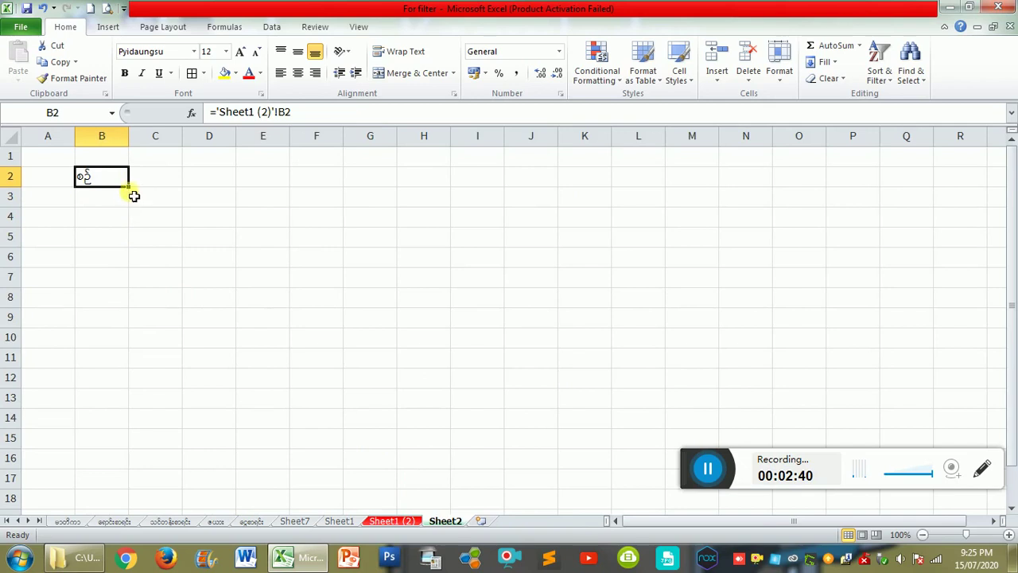
Fill the B2 link formula down column B to row 106, showing 1–45 then zeros
drag(135, 193, 140, 429)
scroll(137, 422, down, 5)
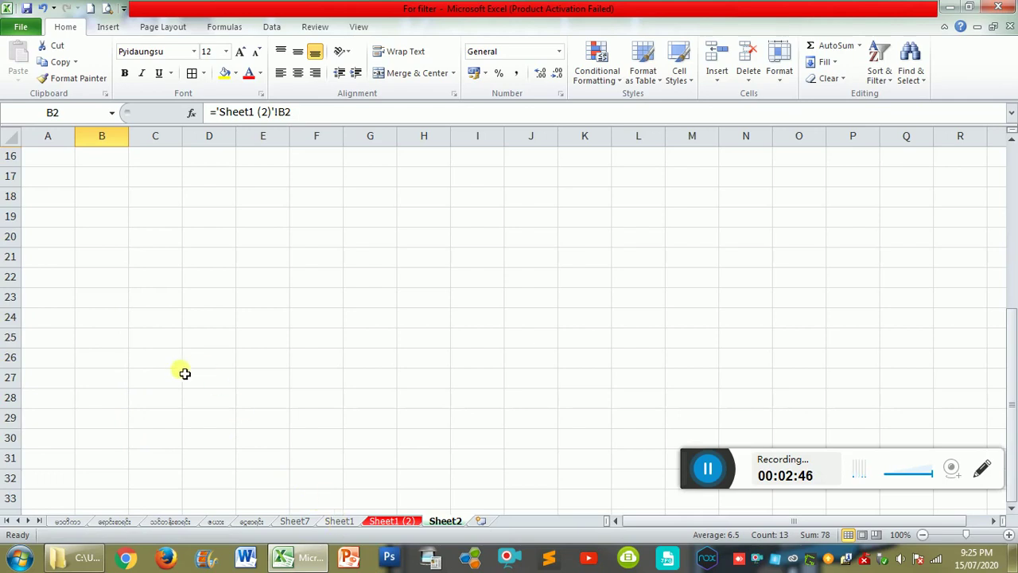
scroll(182, 371, up, 4)
scroll(107, 389, down, 2)
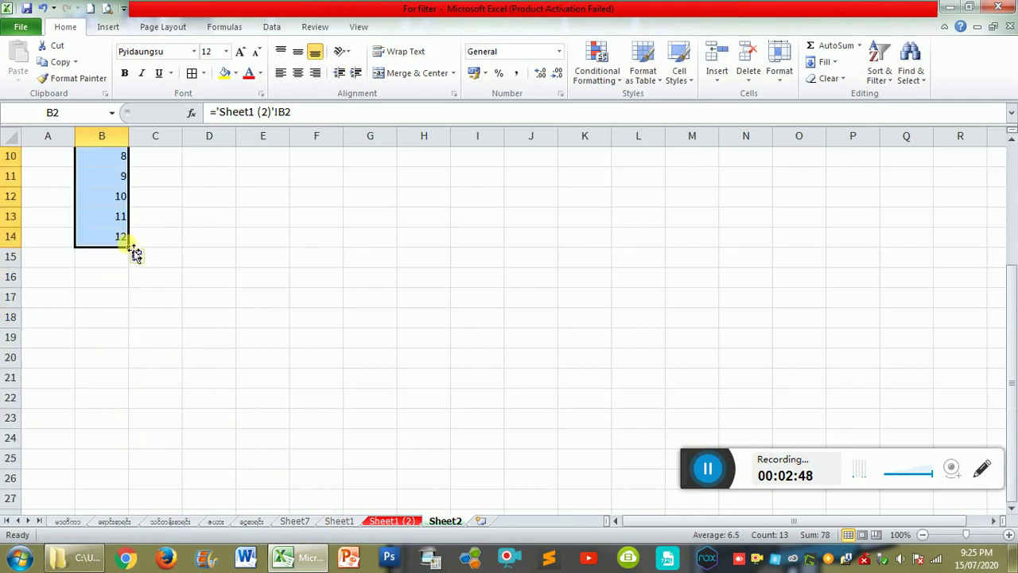
drag(134, 253, 124, 444)
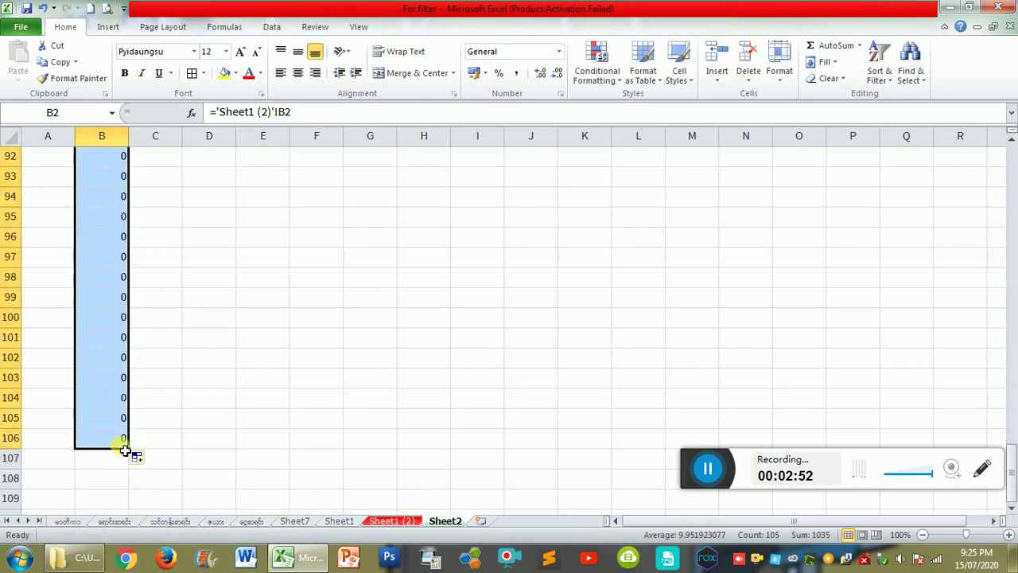
scroll(125, 438, up, 5)
scroll(125, 311, up, 5)
scroll(108, 307, up, 7)
scroll(106, 307, up, 6)
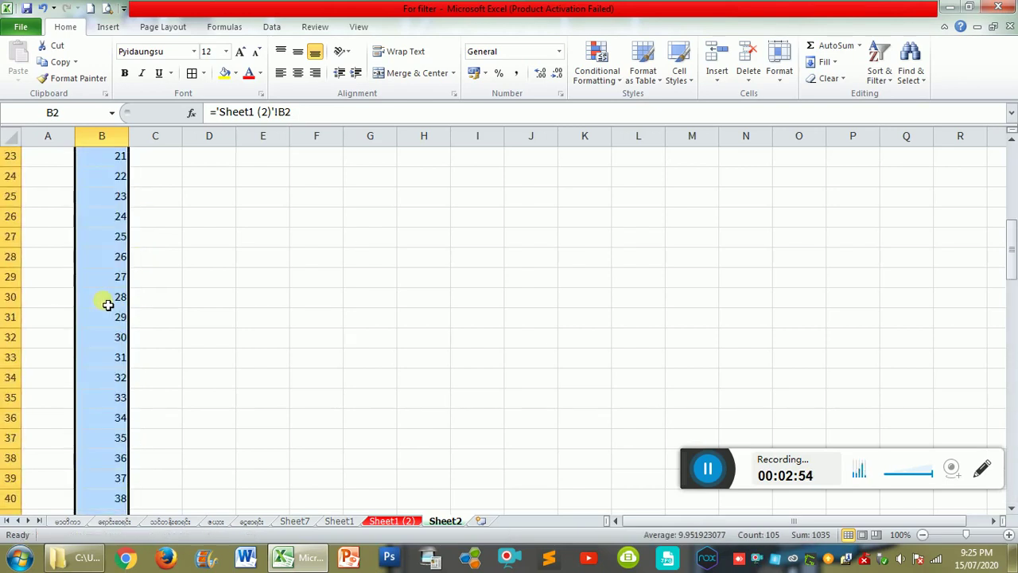
Select the zero rows from row 50 downward
scroll(105, 301, down, 5)
scroll(107, 318, down, 1)
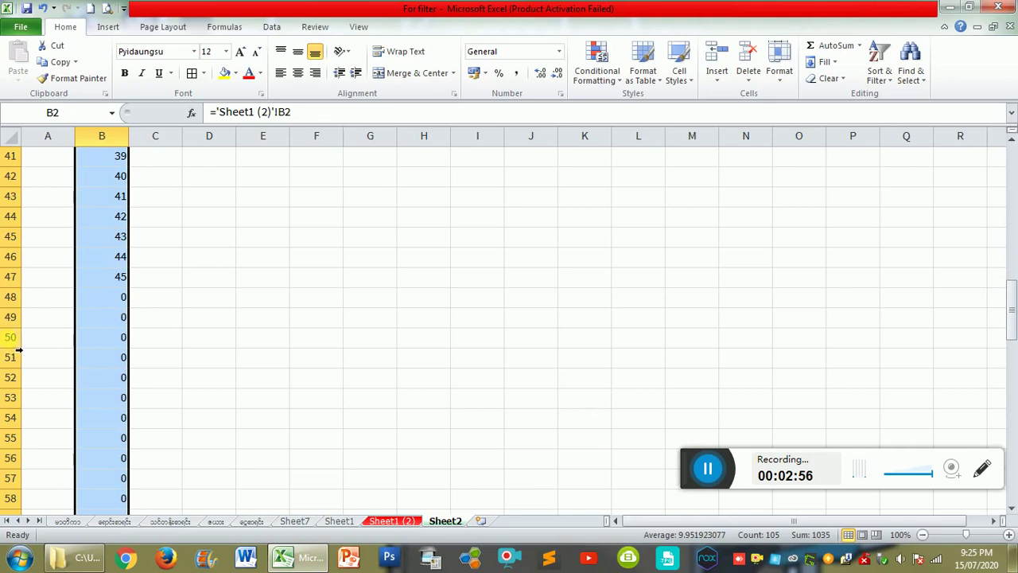
mouse_move(19, 350)
mouse_down()
mouse_move(13, 548)
mouse_move(46, 494)
mouse_up()
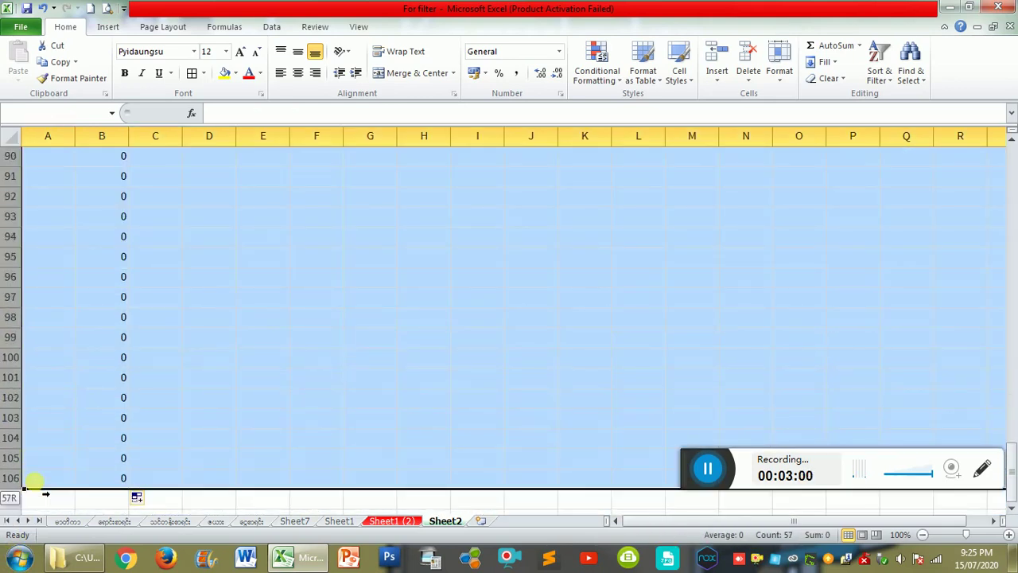
Delete rows 50 onward and rows 48–49 so column B ends at 45
click(748, 57)
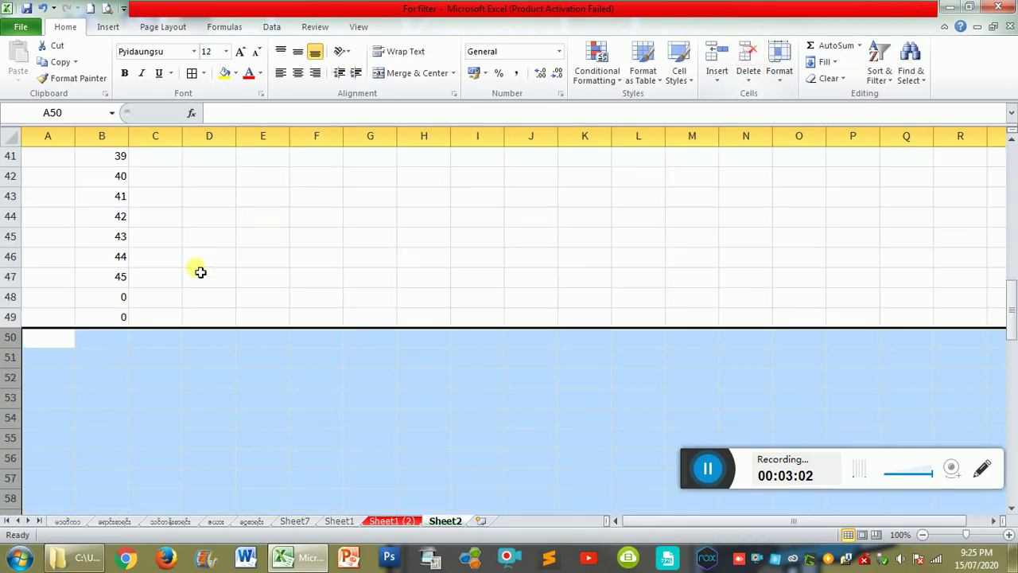
click(90, 296)
drag(11, 297, 12, 316)
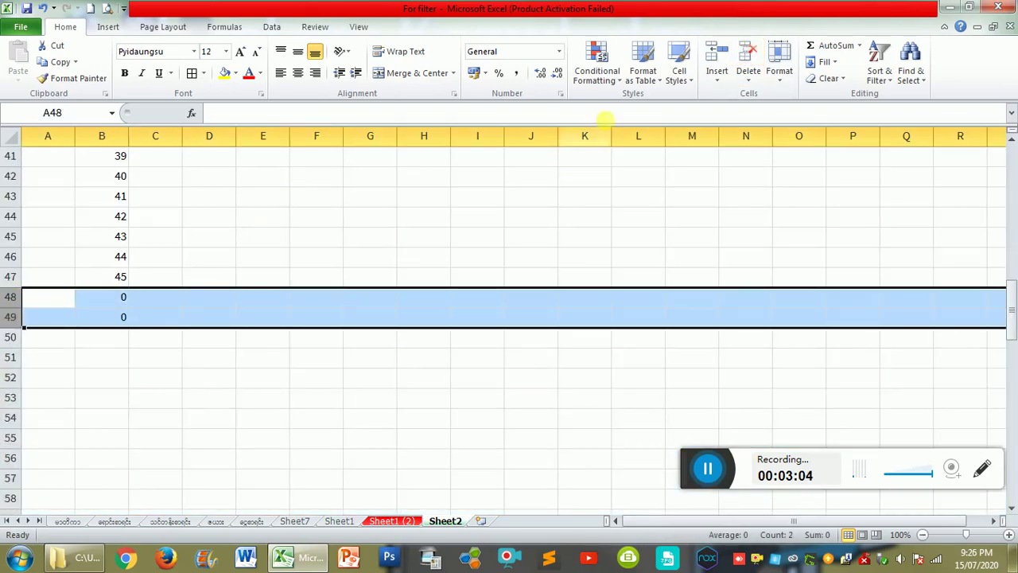
click(746, 53)
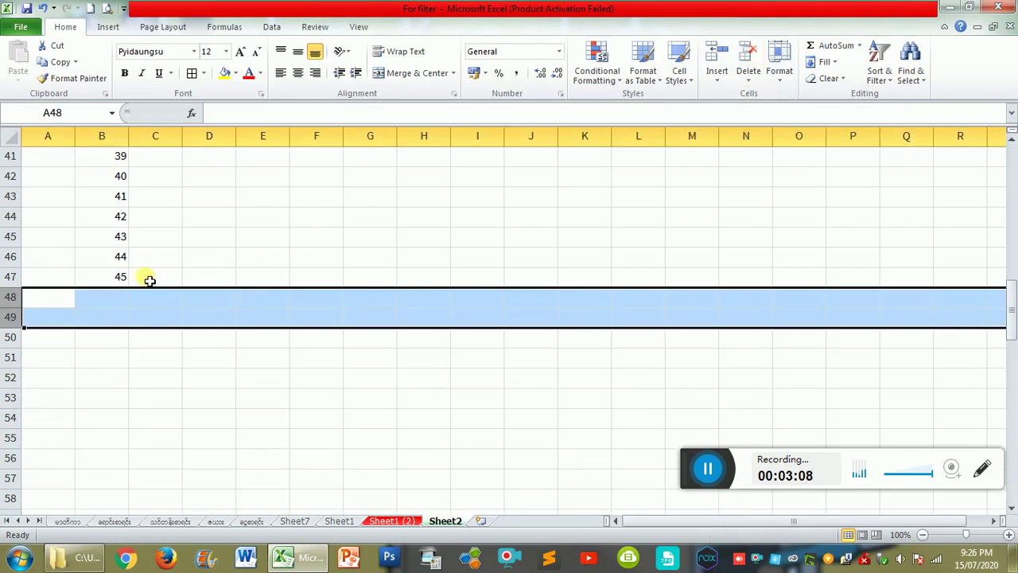
scroll(149, 280, up, 5)
scroll(175, 281, up, 8)
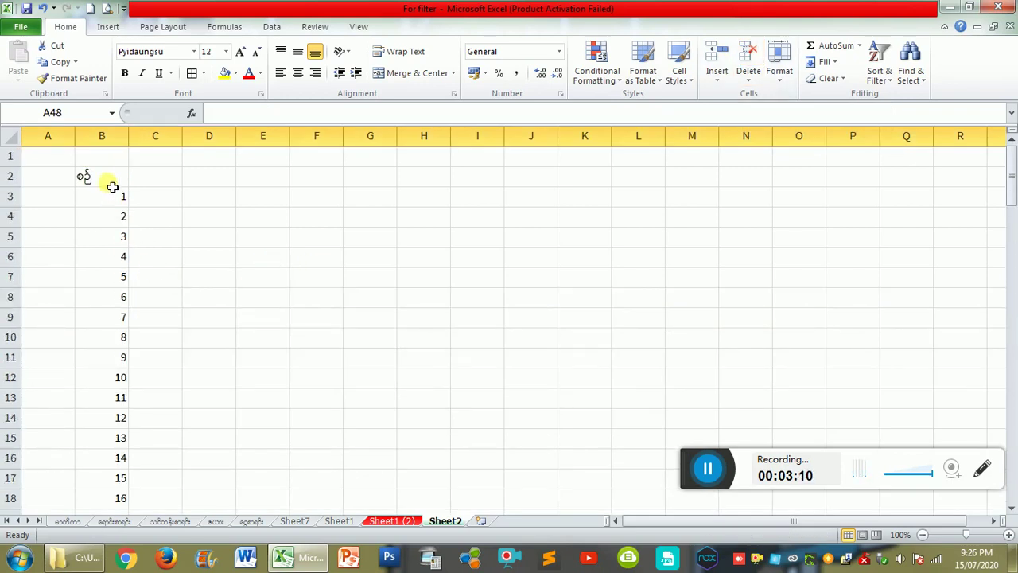
Select B2:B47 and fill the link formulas right through column J
drag(112, 186, 132, 506)
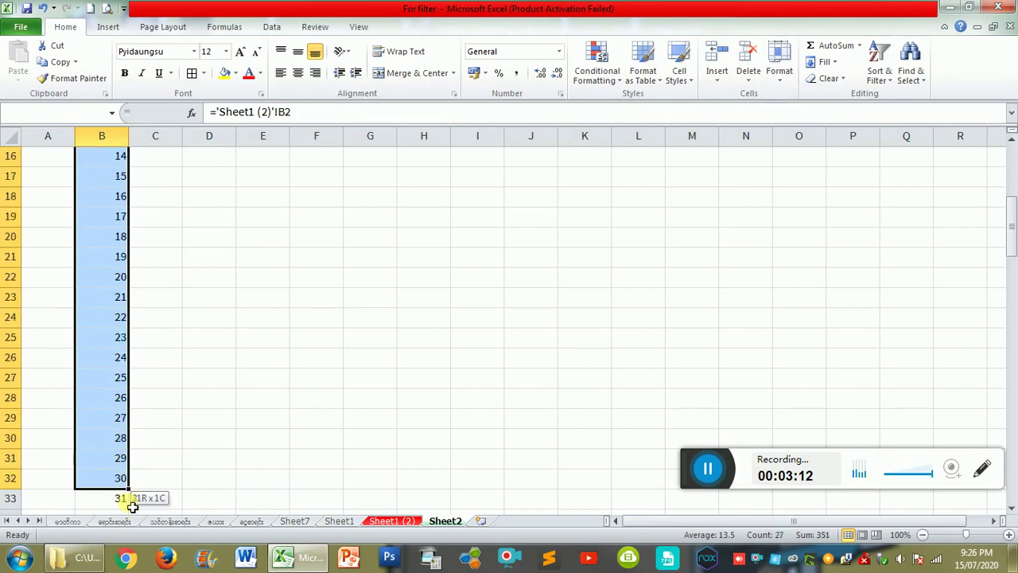
mouse_move(132, 507)
mouse_down()
mouse_move(115, 512)
mouse_move(111, 482)
mouse_up()
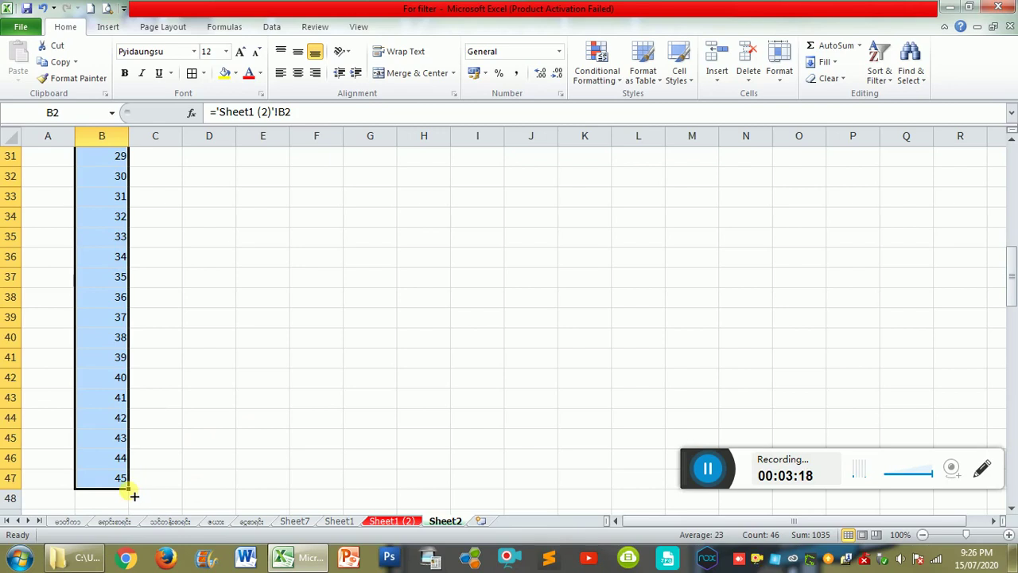
drag(134, 496, 387, 498)
drag(553, 480, 552, 480)
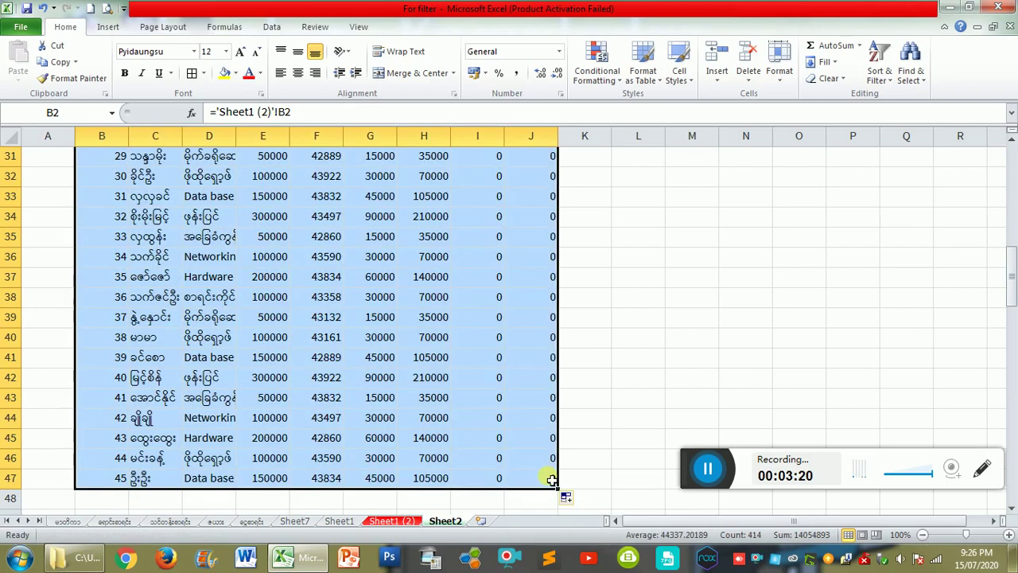
scroll(430, 499, up, 10)
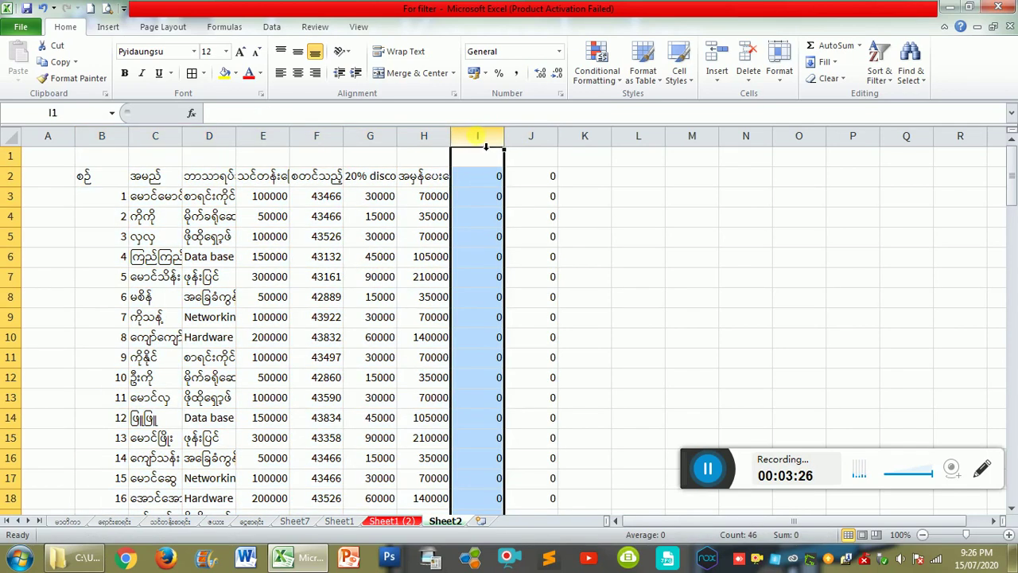
Delete zero-only columns I and J and dismiss the display driver notification
drag(477, 136, 533, 136)
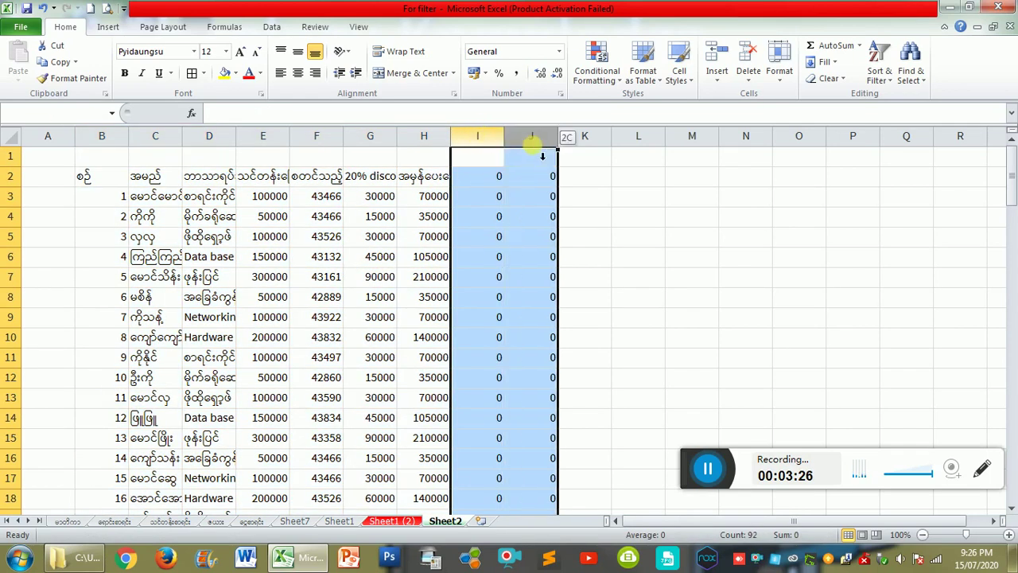
click(748, 55)
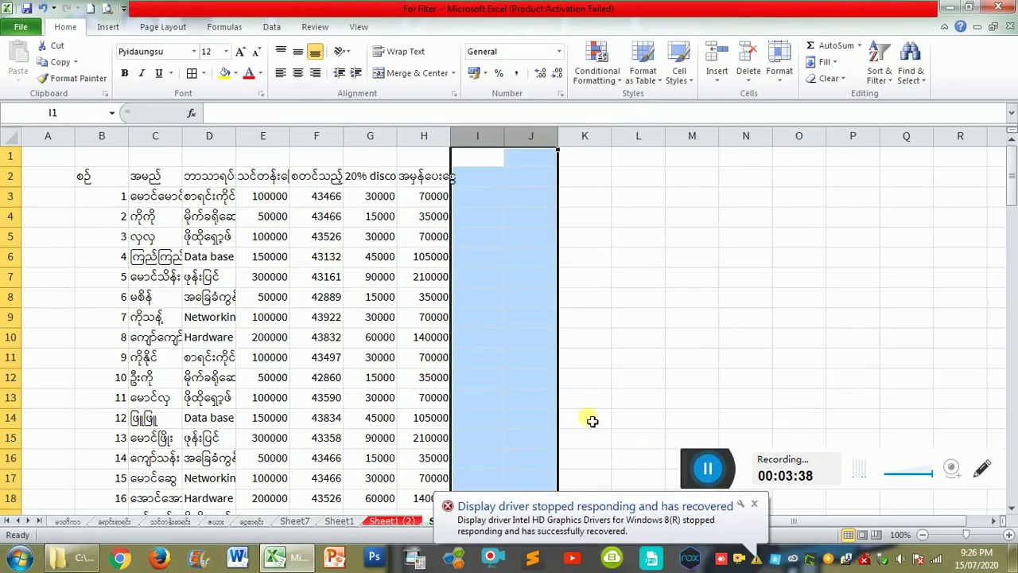
click(757, 508)
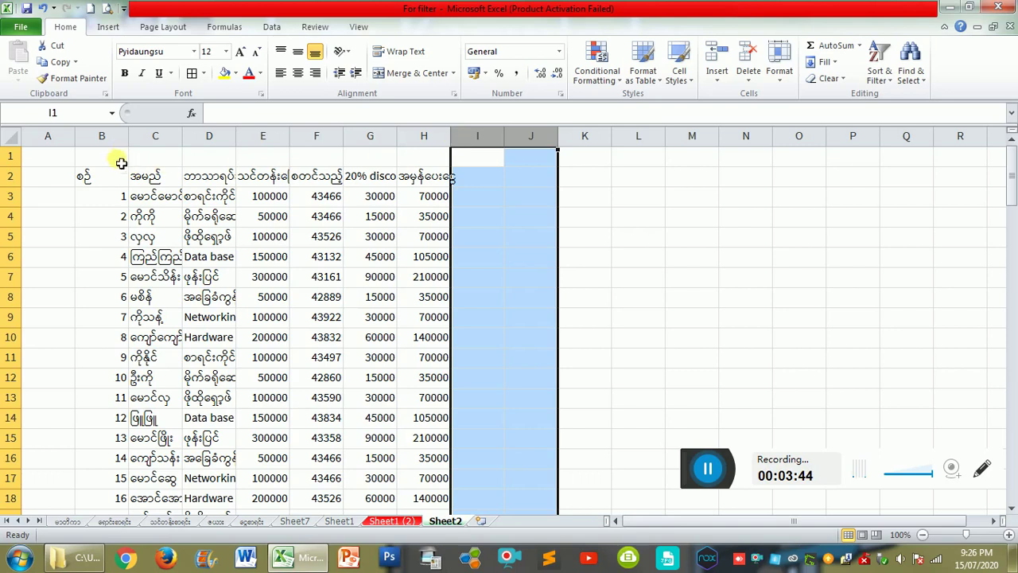
Auto-fit columns B–H, fill cell E3 yellow, and widen column E
drag(102, 137, 452, 158)
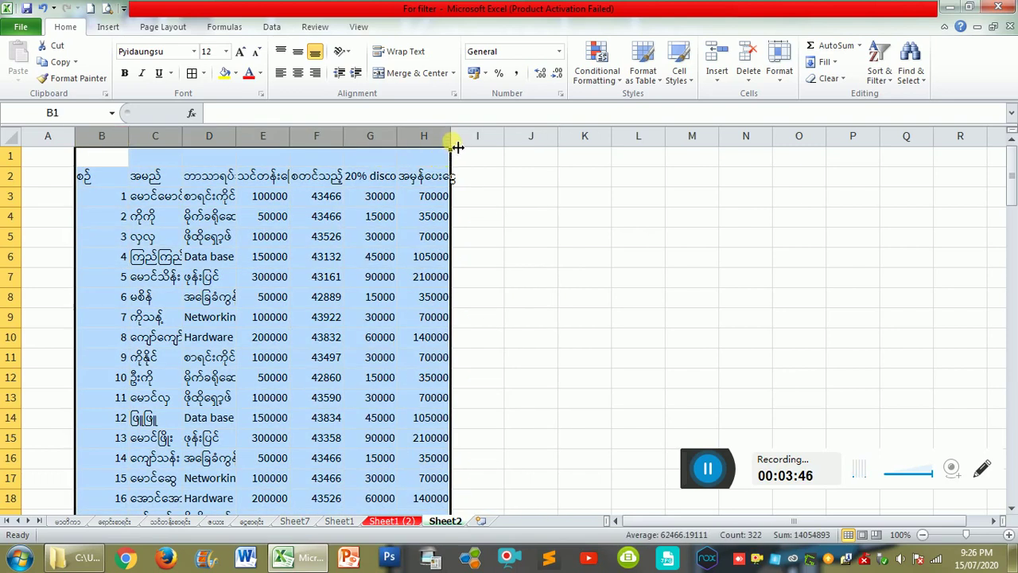
double_click(396, 137)
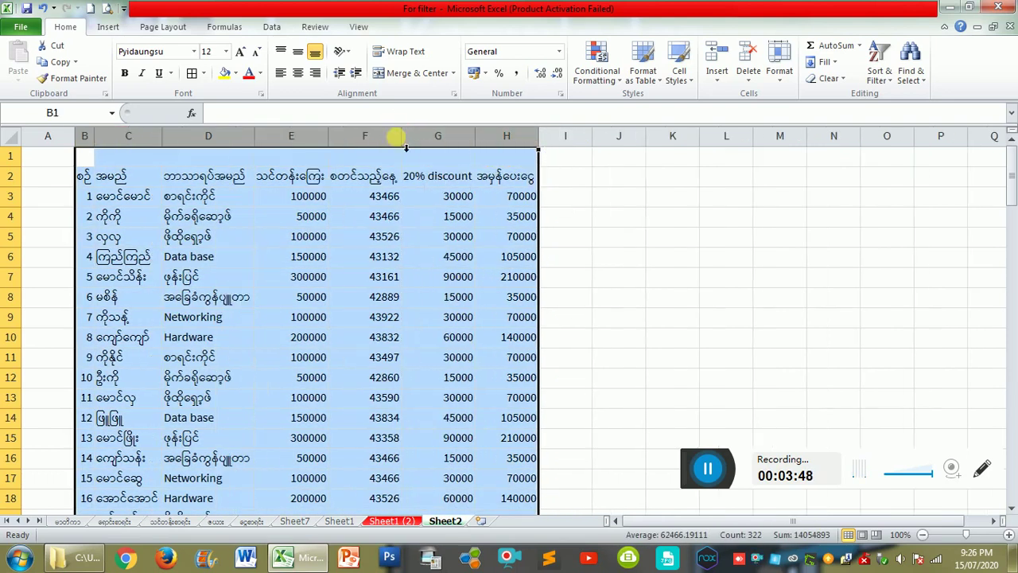
click(308, 276)
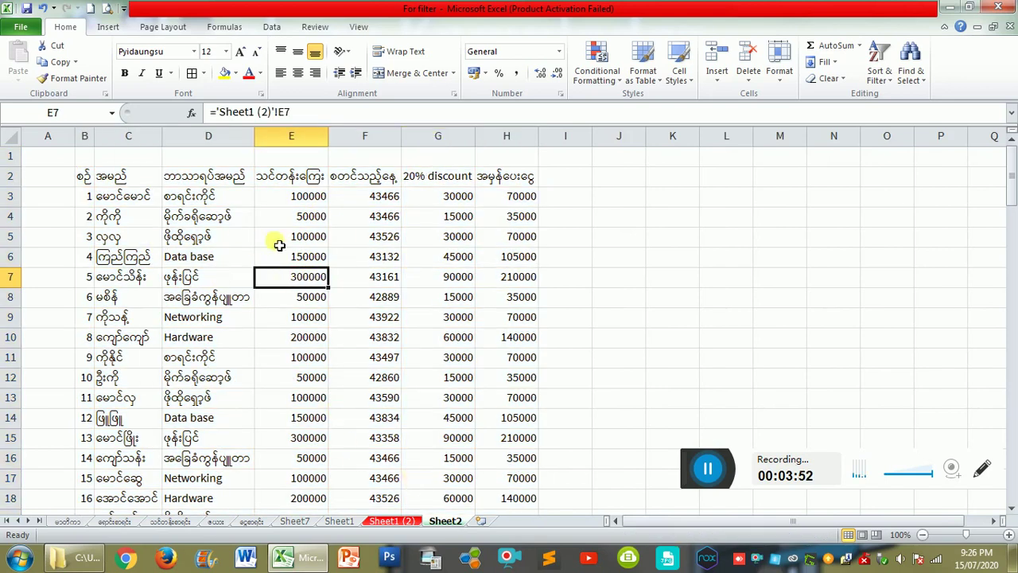
click(310, 202)
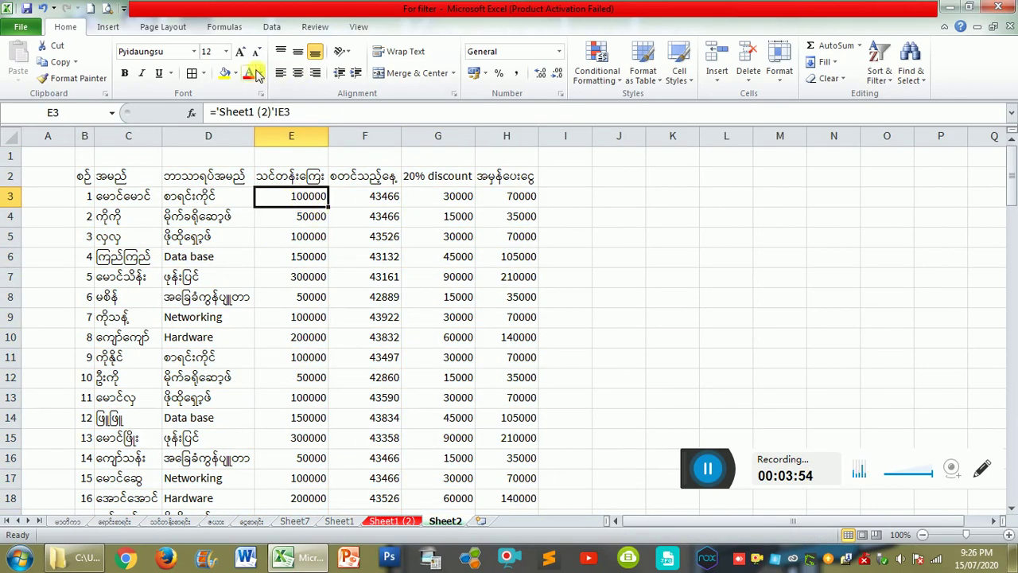
click(225, 73)
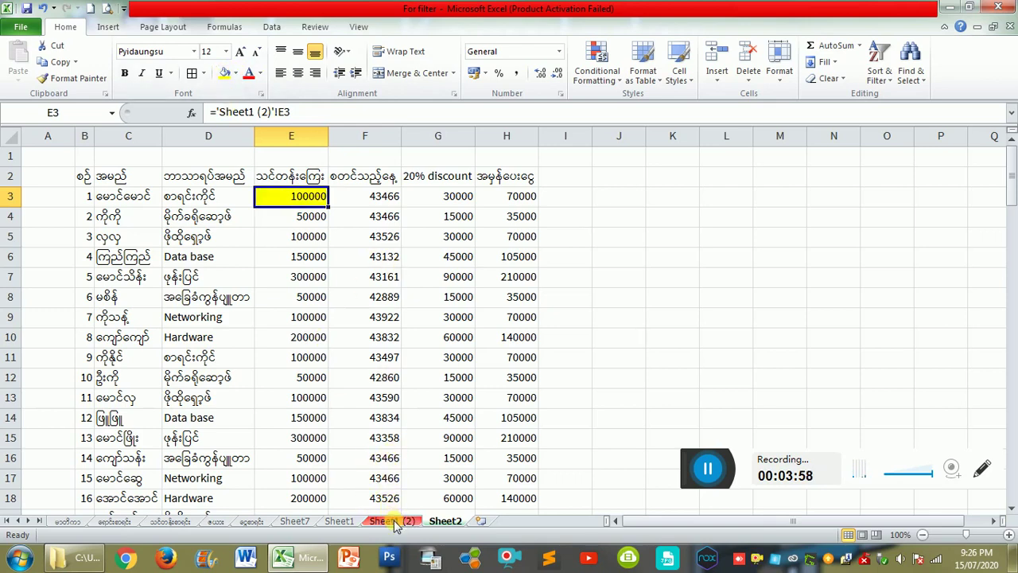
drag(334, 148, 380, 148)
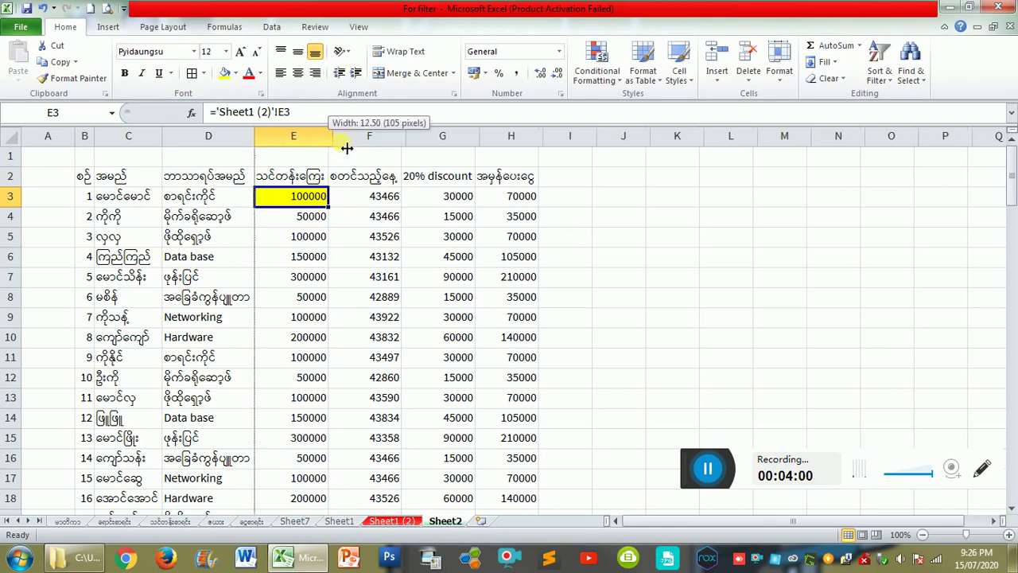
Change Sheet1 (2) E3 to 5000 and verify Sheet2 shows 5000, 1500 and 3500
click(385, 525)
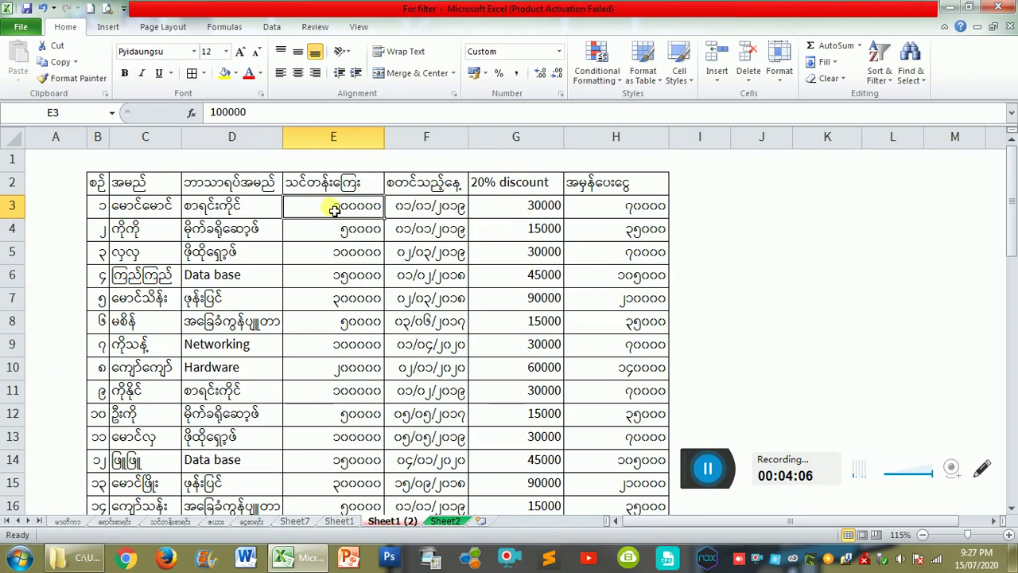
text(5)
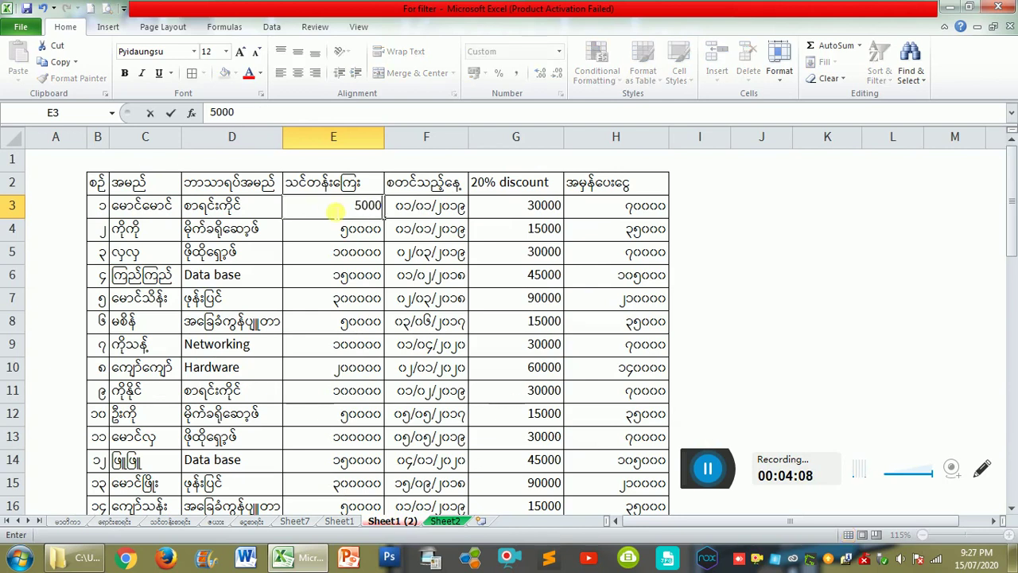
key(Return)
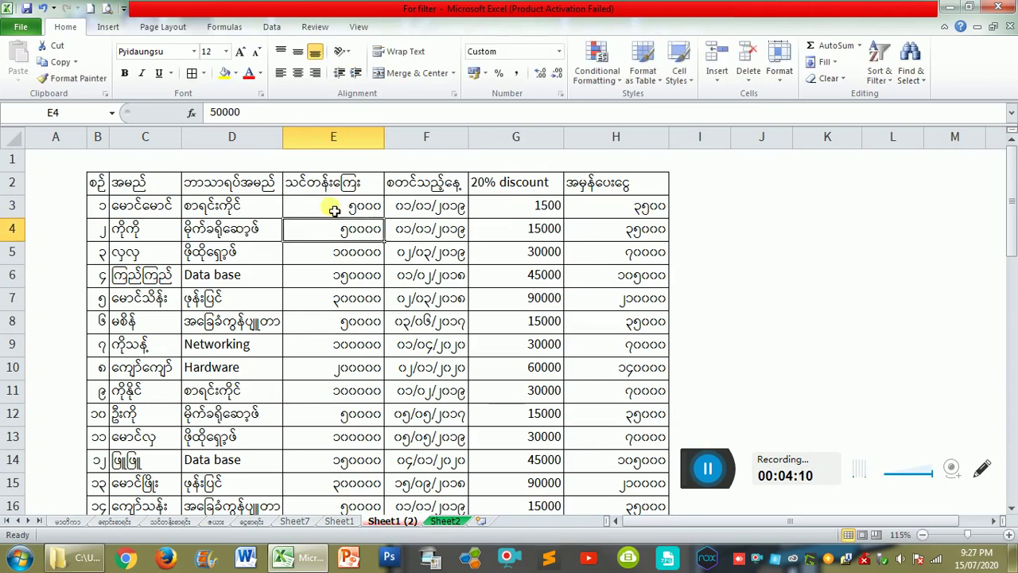
click(446, 521)
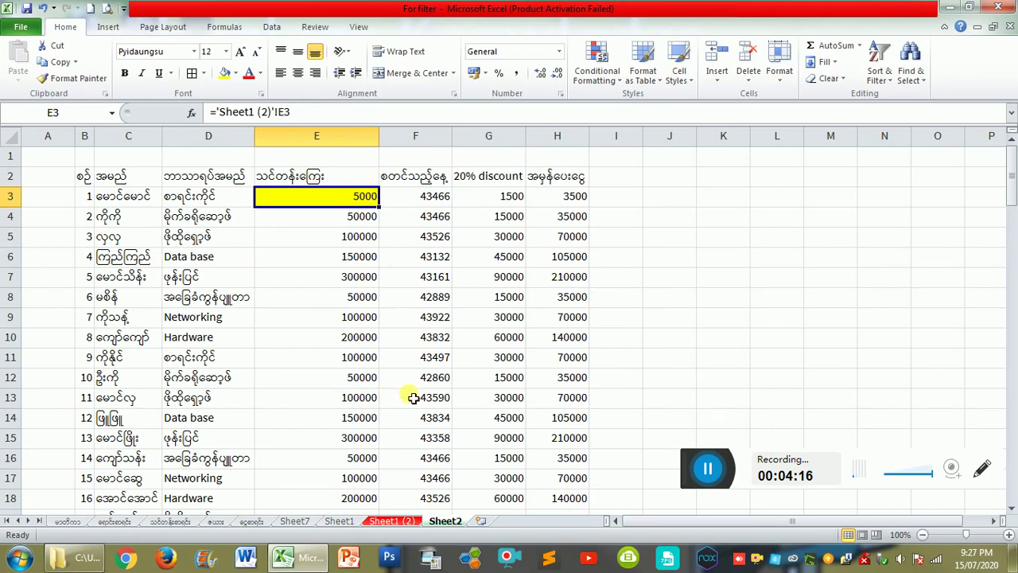
click(378, 522)
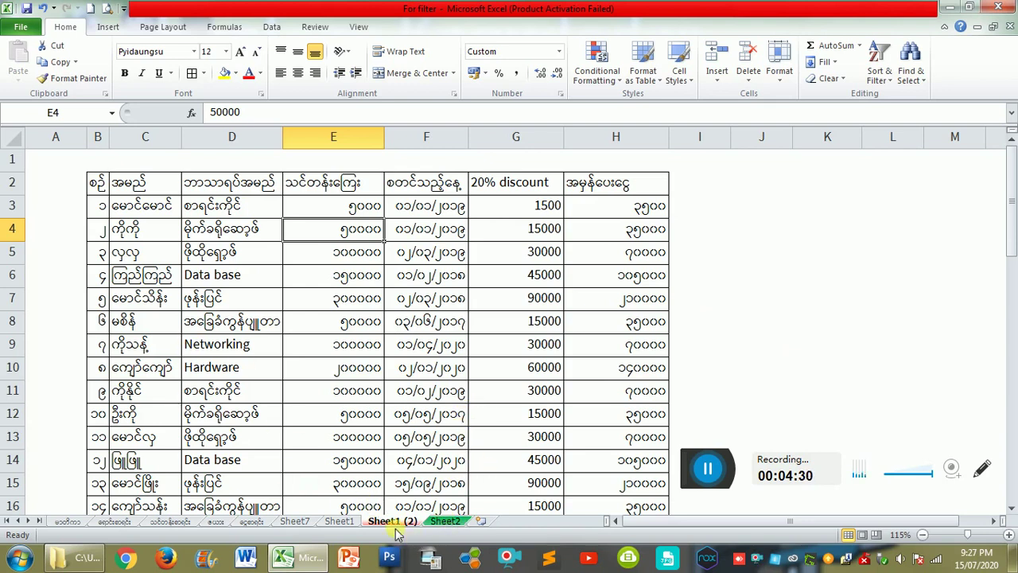
click(444, 521)
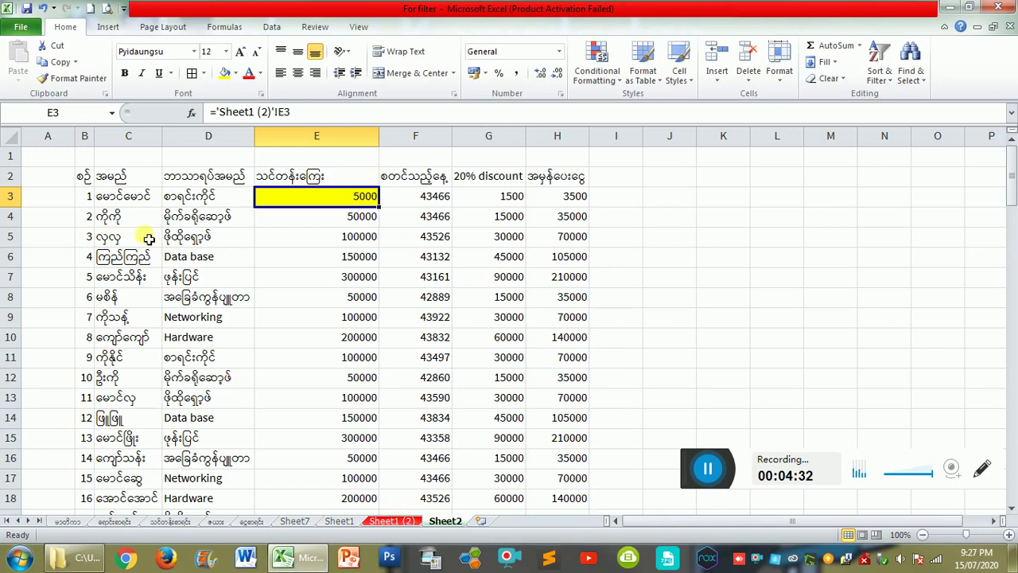